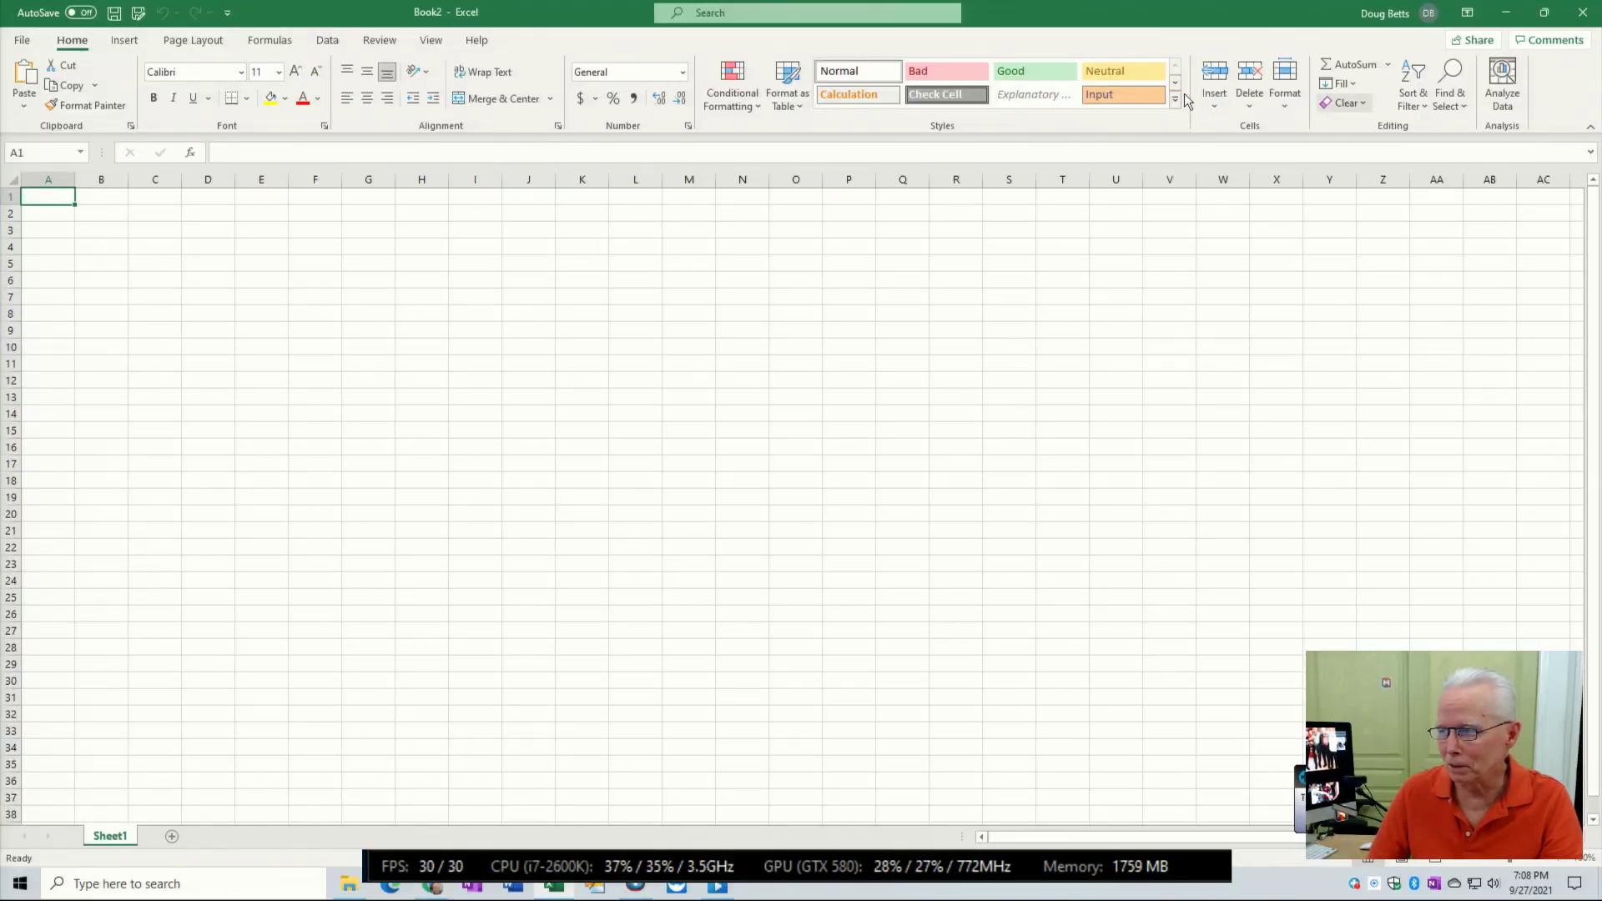
Step: Check the Sheet1 tab's right-click menu, then dismiss it without choosing anything
{"action": "scroll", "coordinate": [1347, 100], "scroll_direction": "down", "scroll_amount": 7}
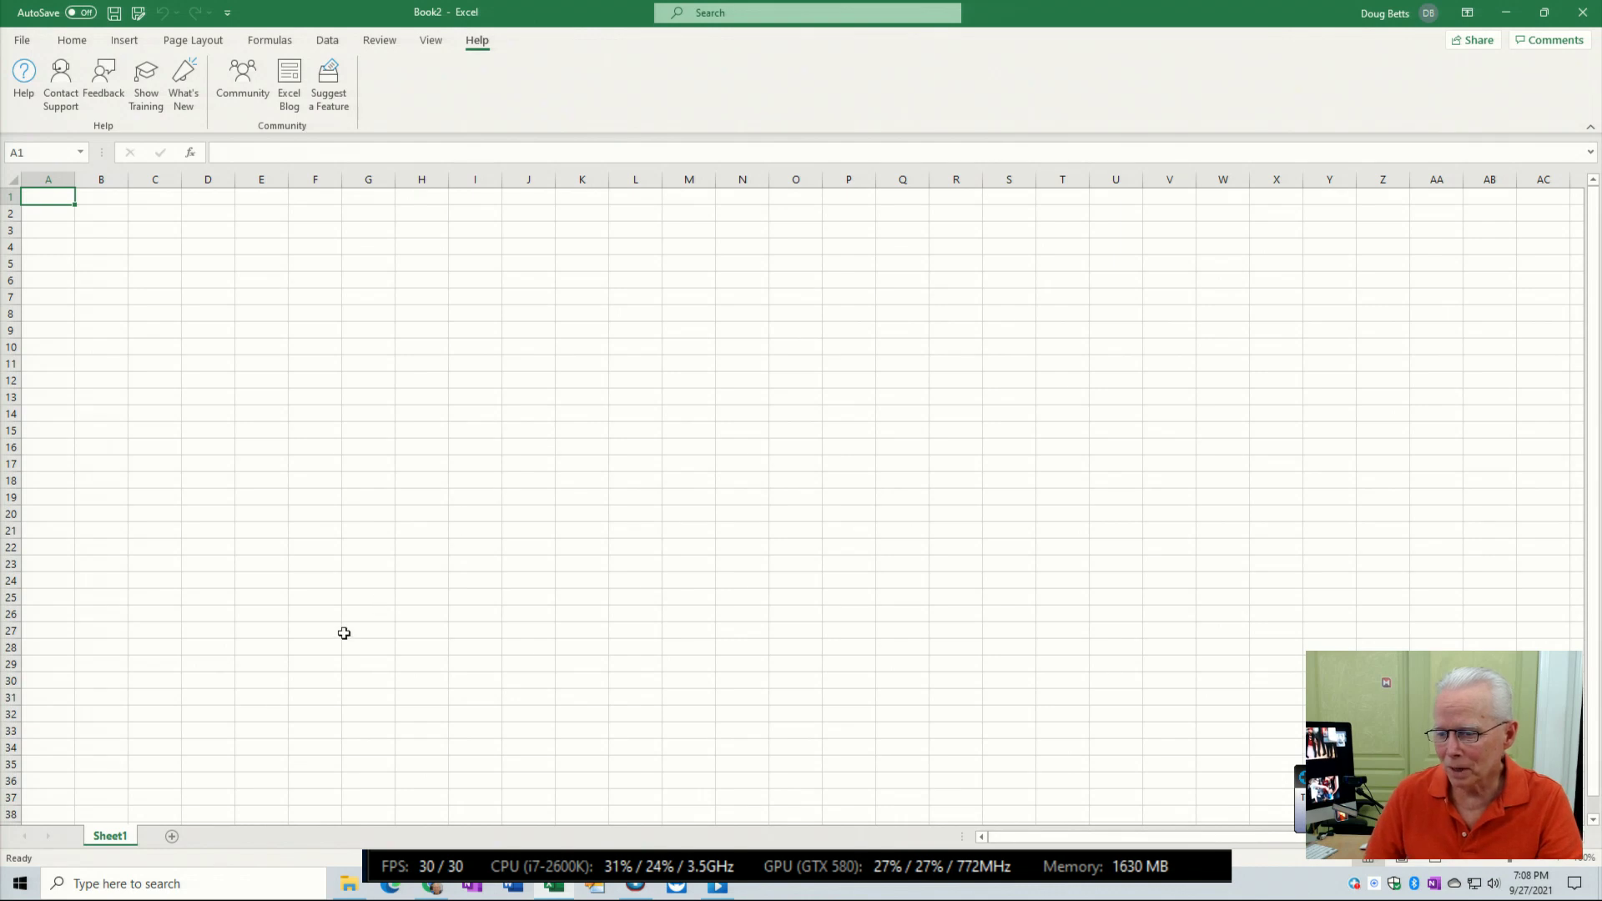
{"action": "right_click", "coordinate": [110, 839]}
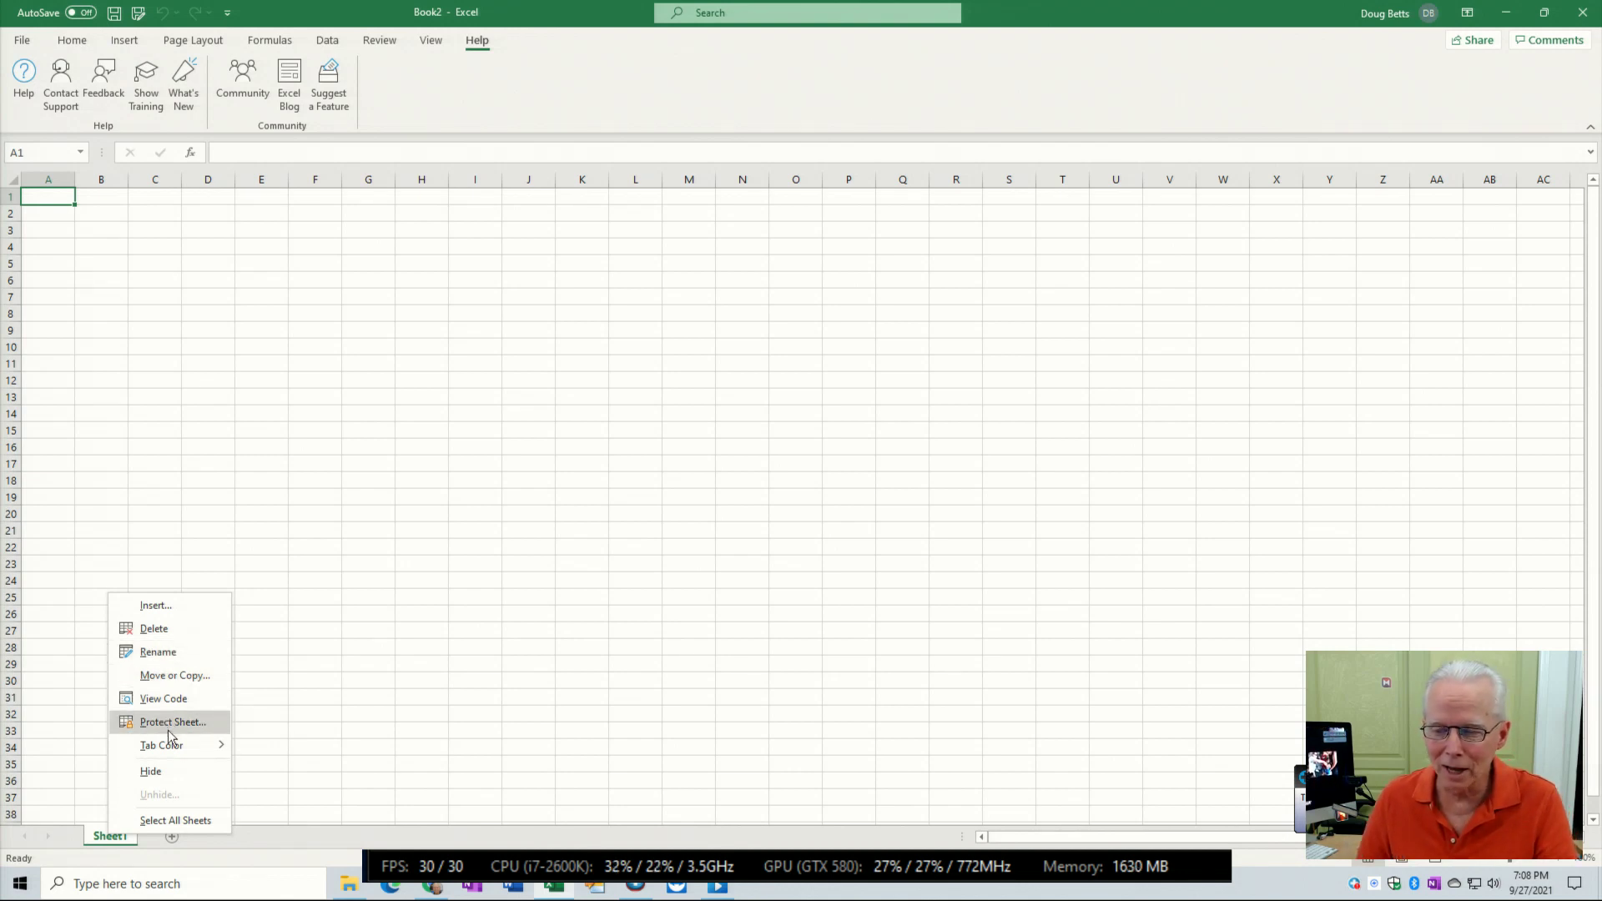
{"action": "left_click", "coordinate": [302, 671]}
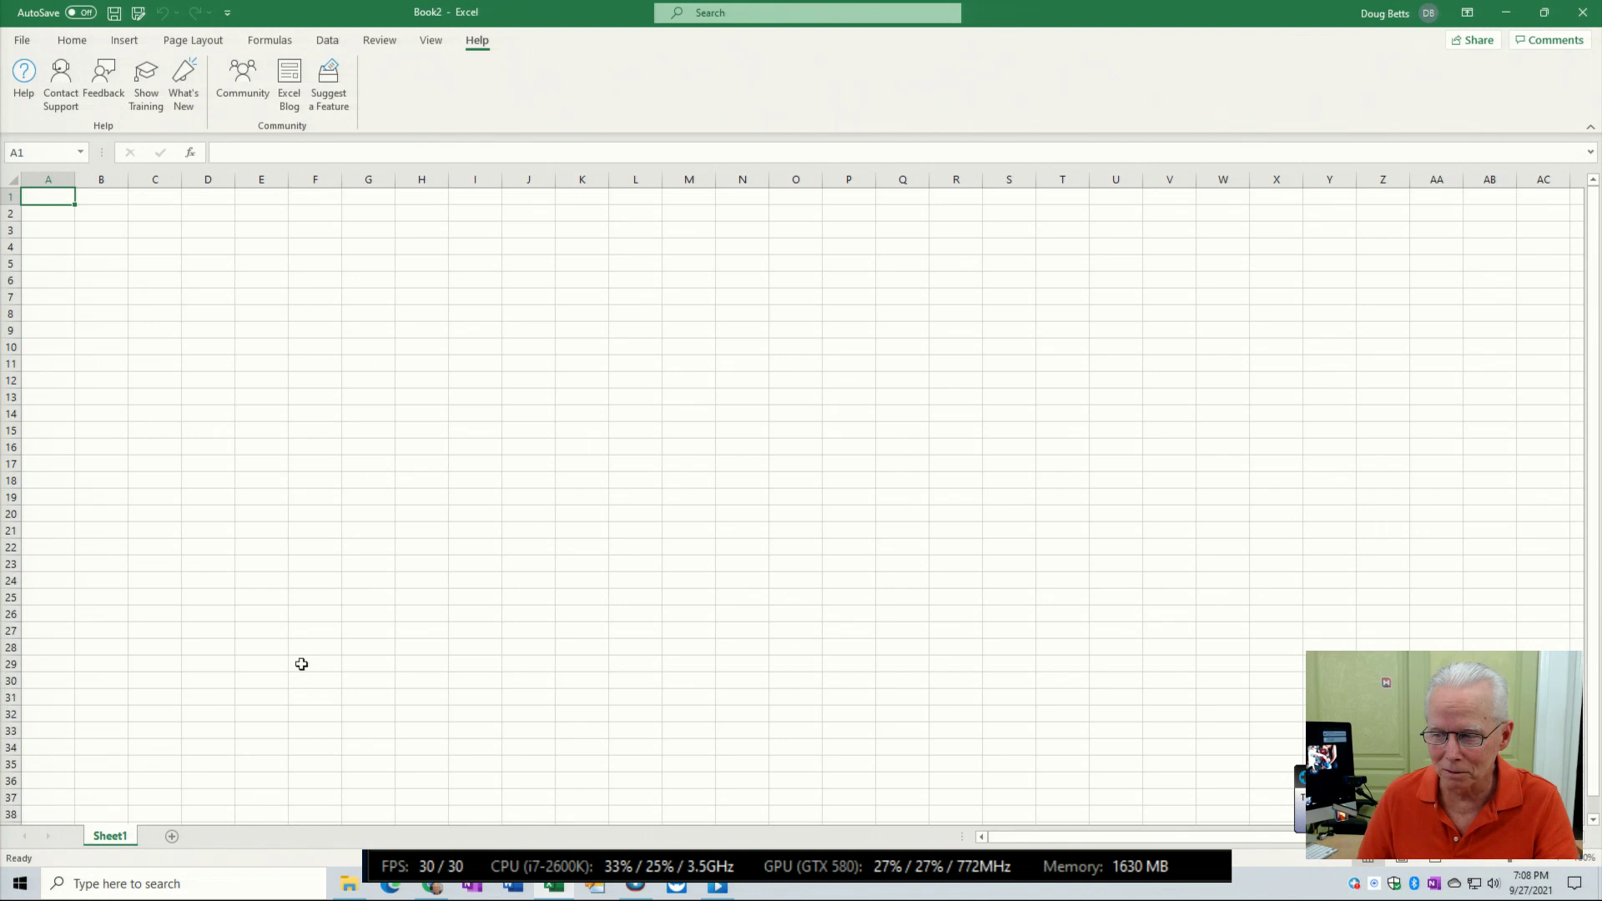
Step: Add four new sheets (Sheet2–Sheet5), then delete Sheet3 from its tab's right-click menu
{"action": "left_click", "coordinate": [171, 837]}
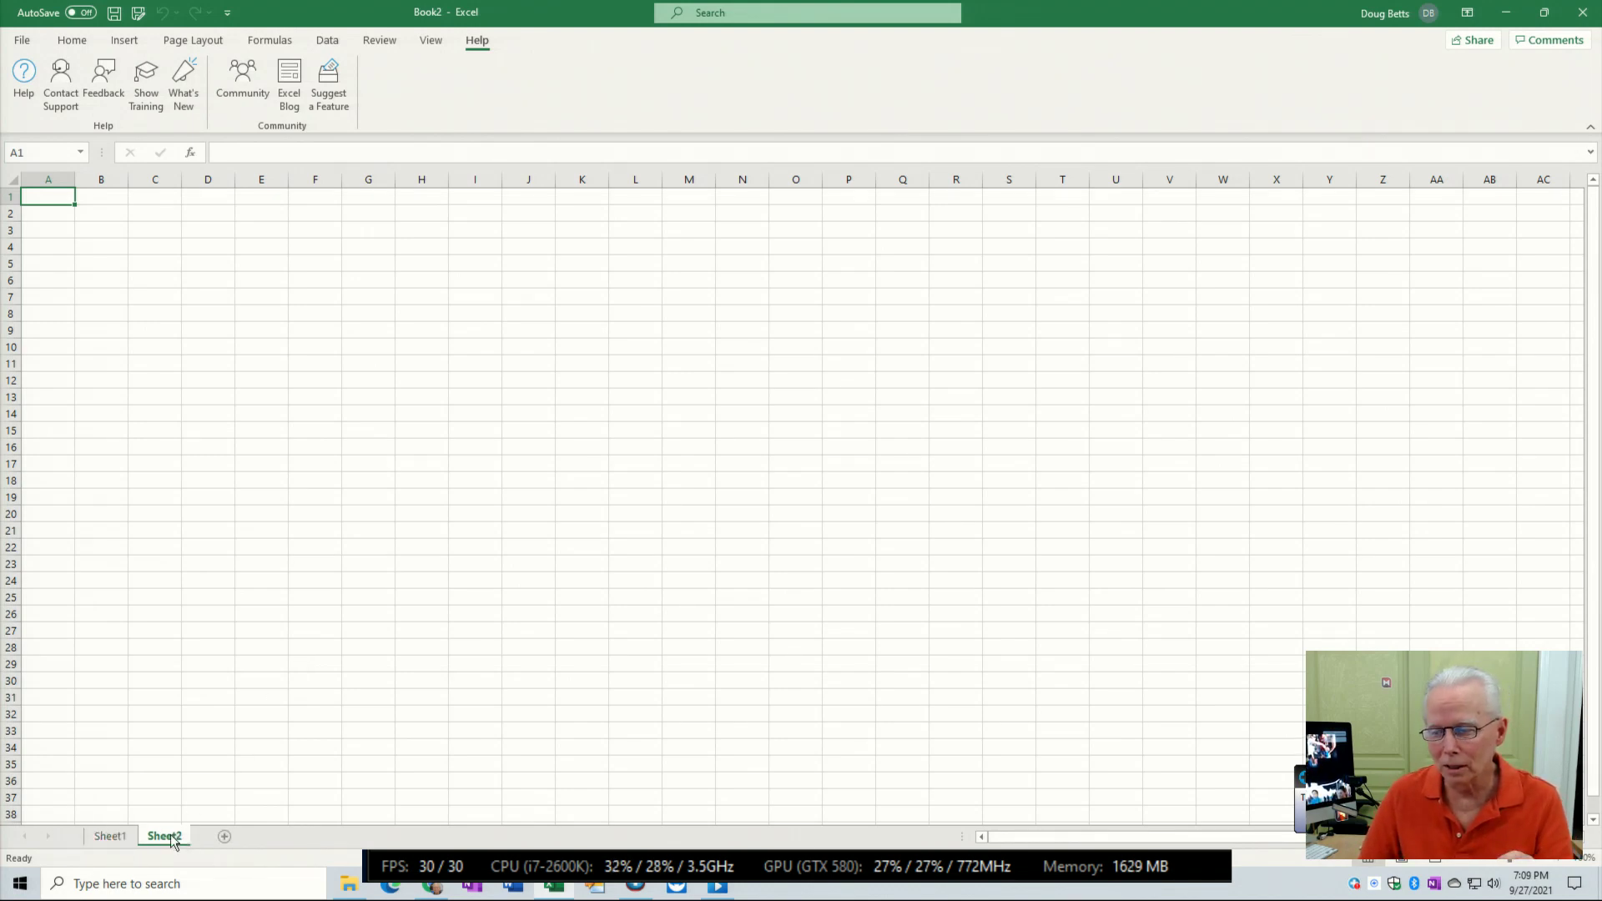
{"action": "left_click", "coordinate": [224, 837]}
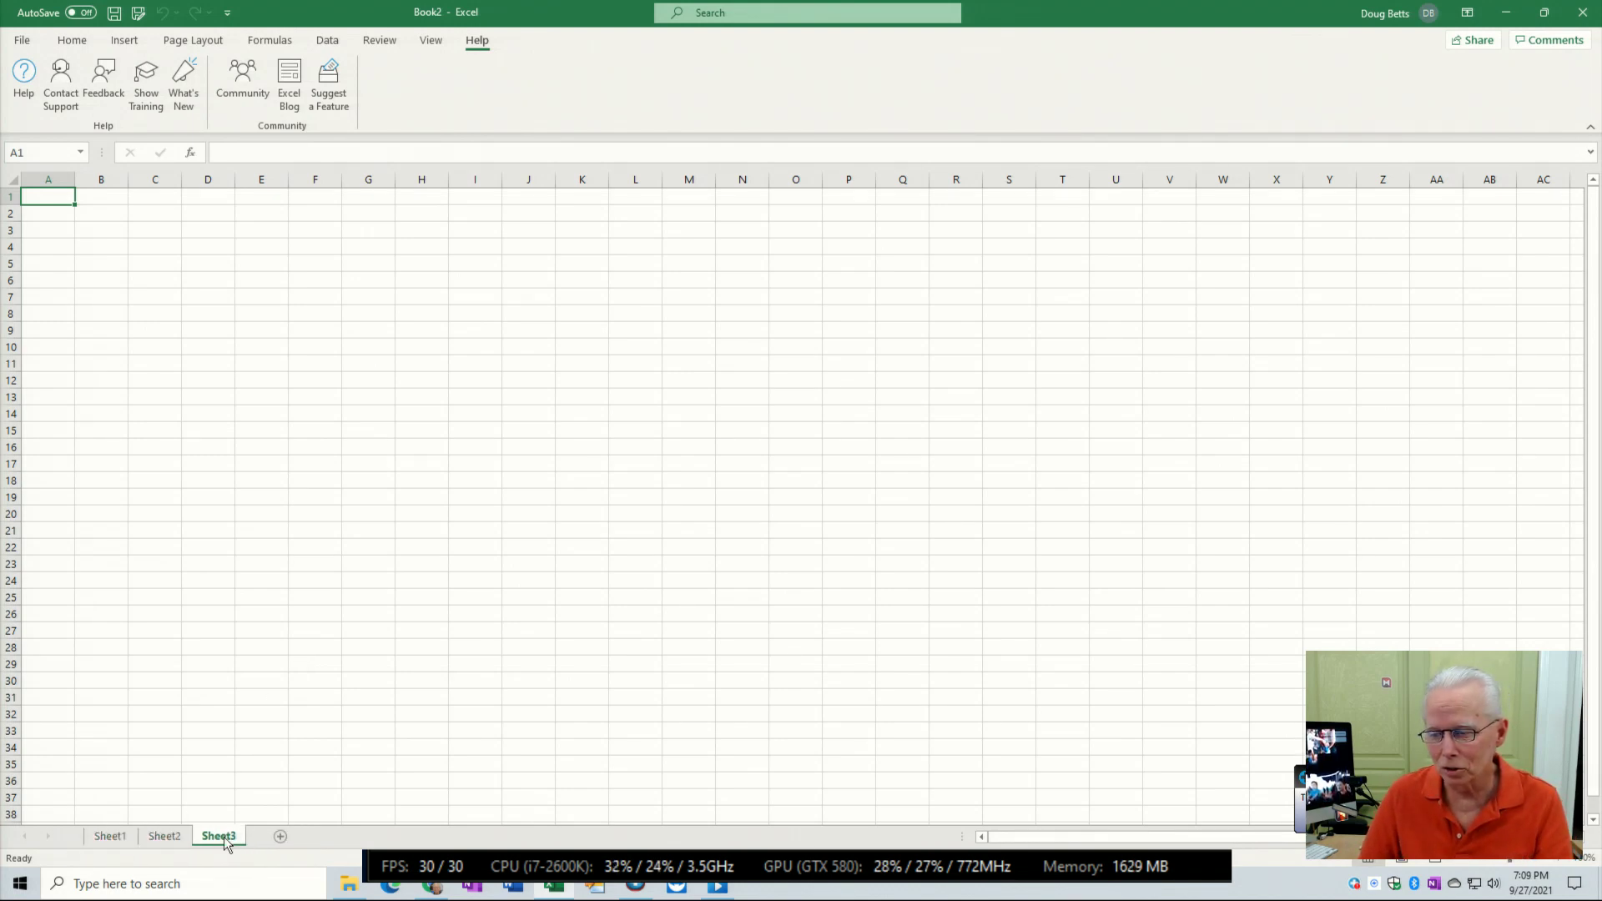
{"action": "left_click", "coordinate": [274, 837]}
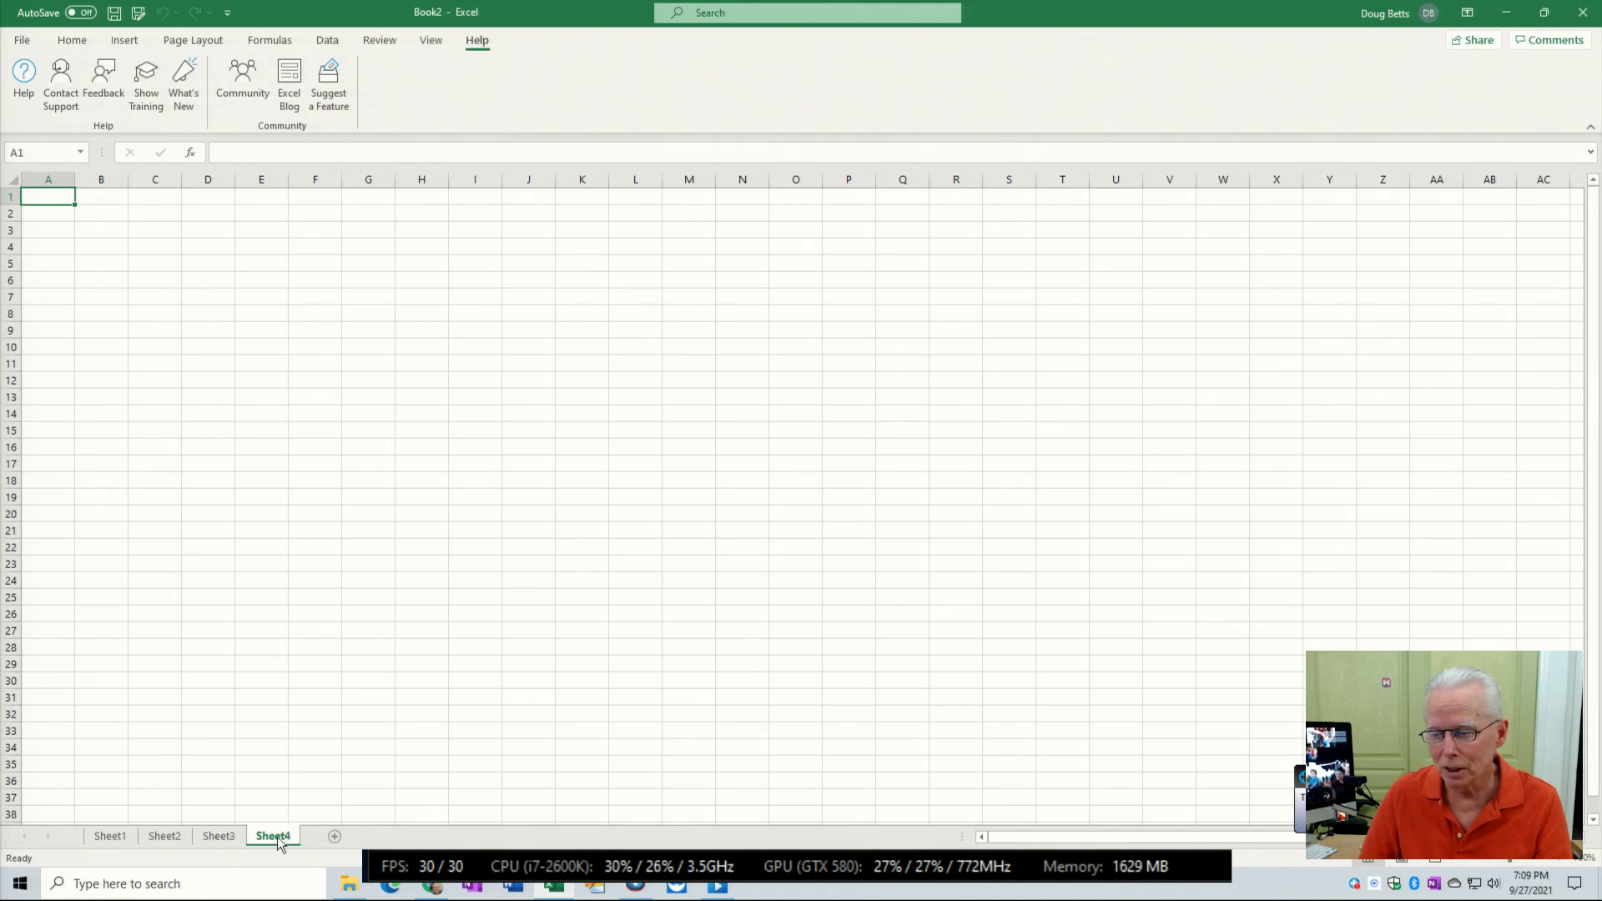
{"action": "left_click", "coordinate": [336, 837]}
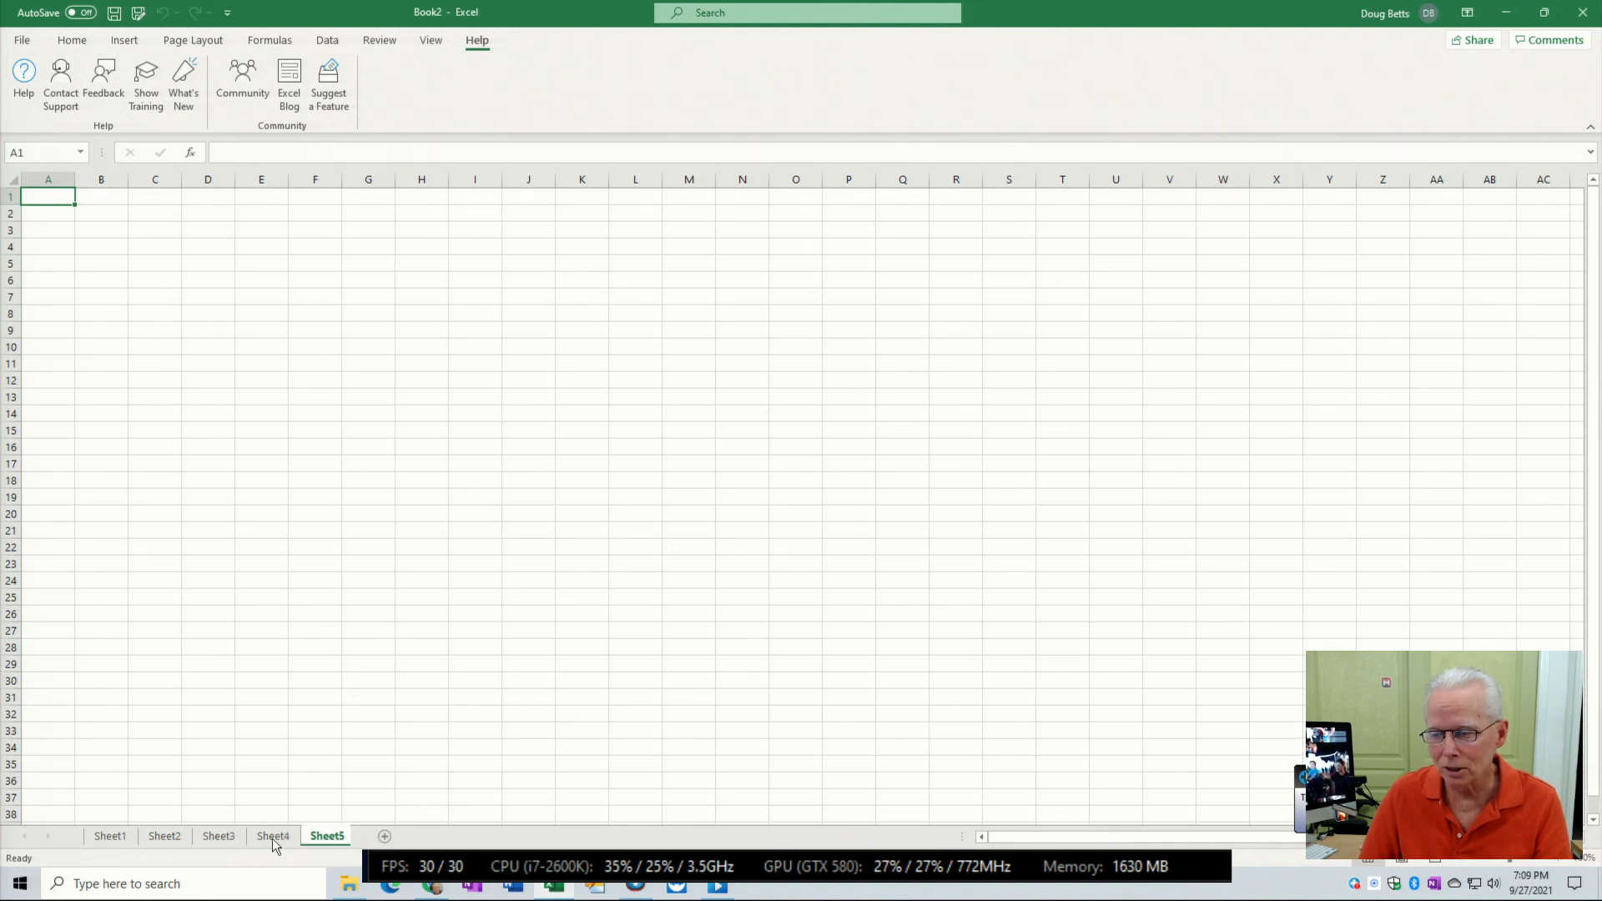
{"action": "right_click", "coordinate": [228, 837]}
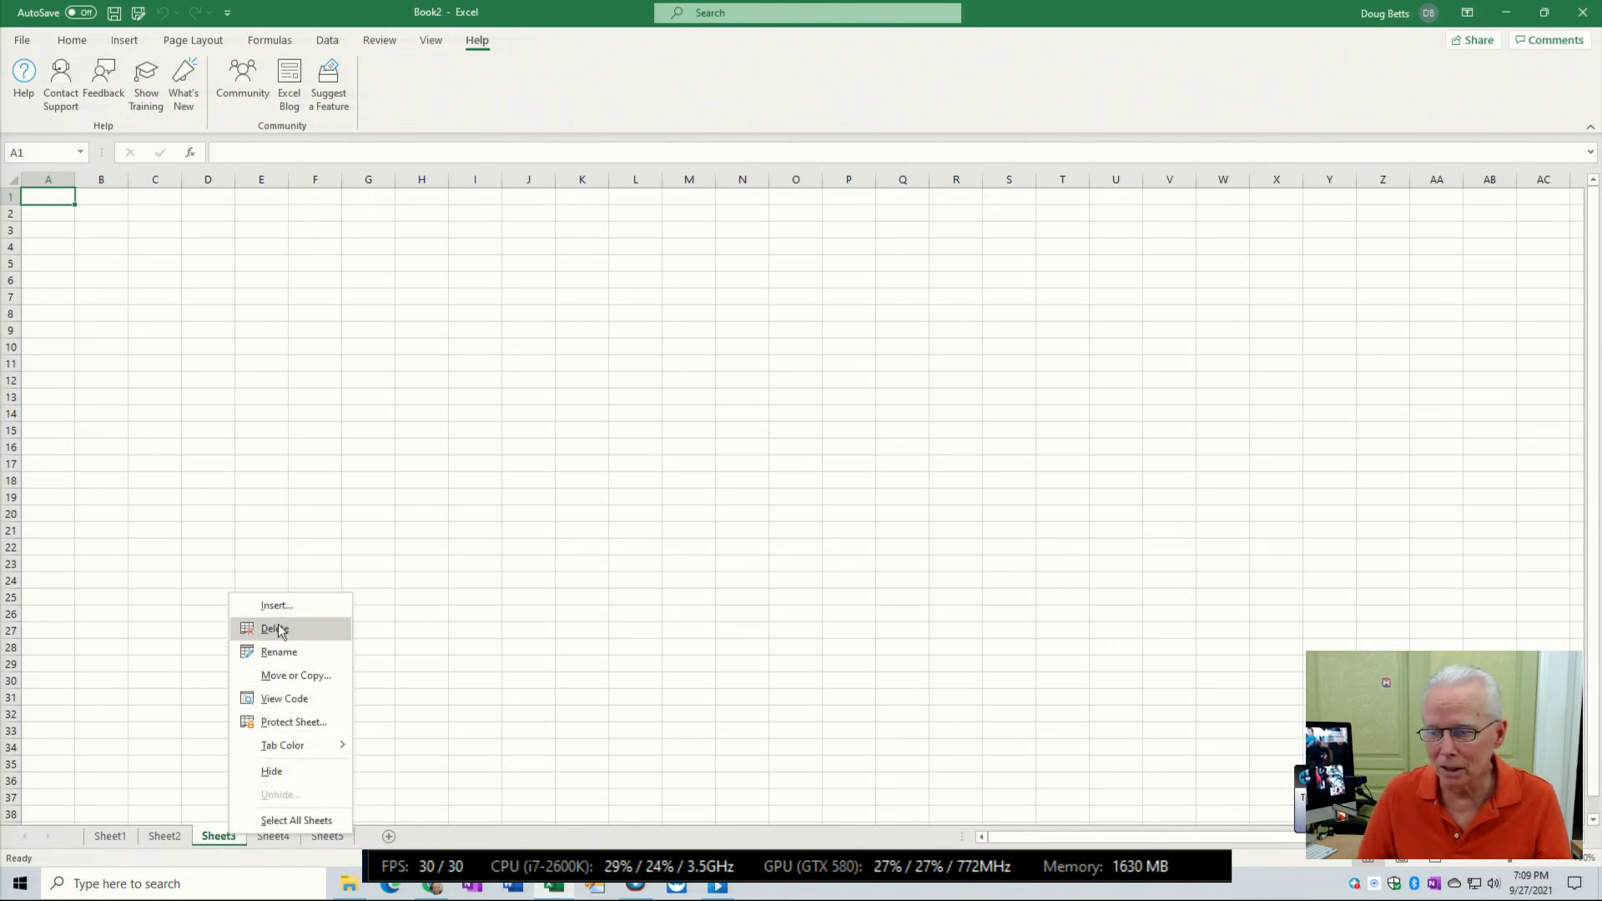
{"action": "left_click", "coordinate": [281, 634]}
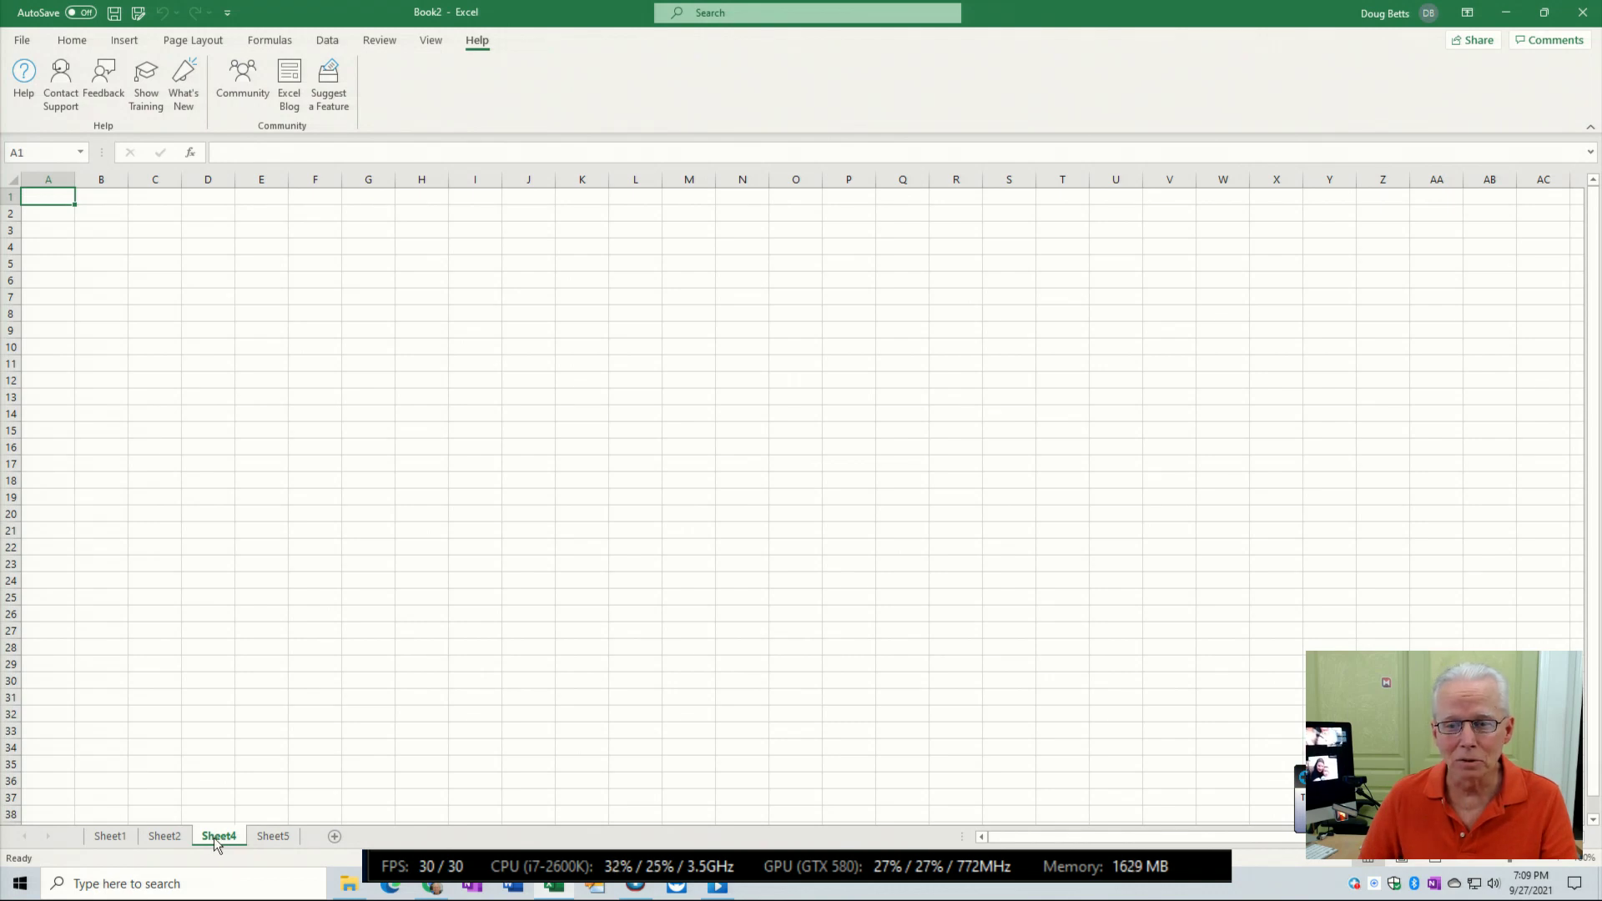
{"action": "right_click", "coordinate": [214, 837]}
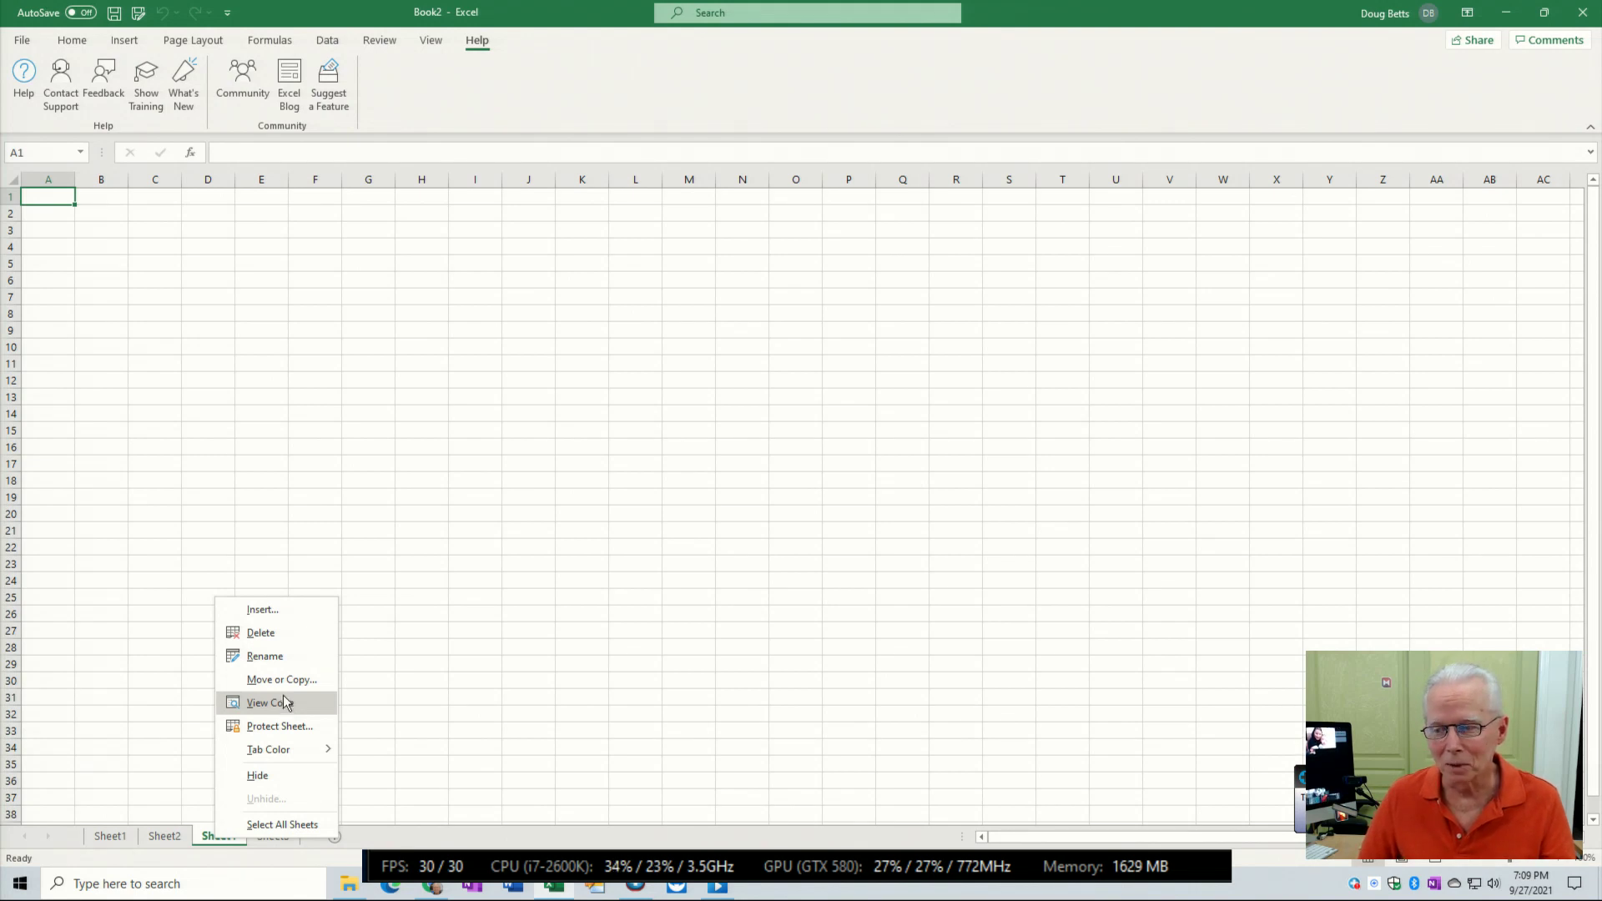
{"action": "right_click", "coordinate": [306, 488]}
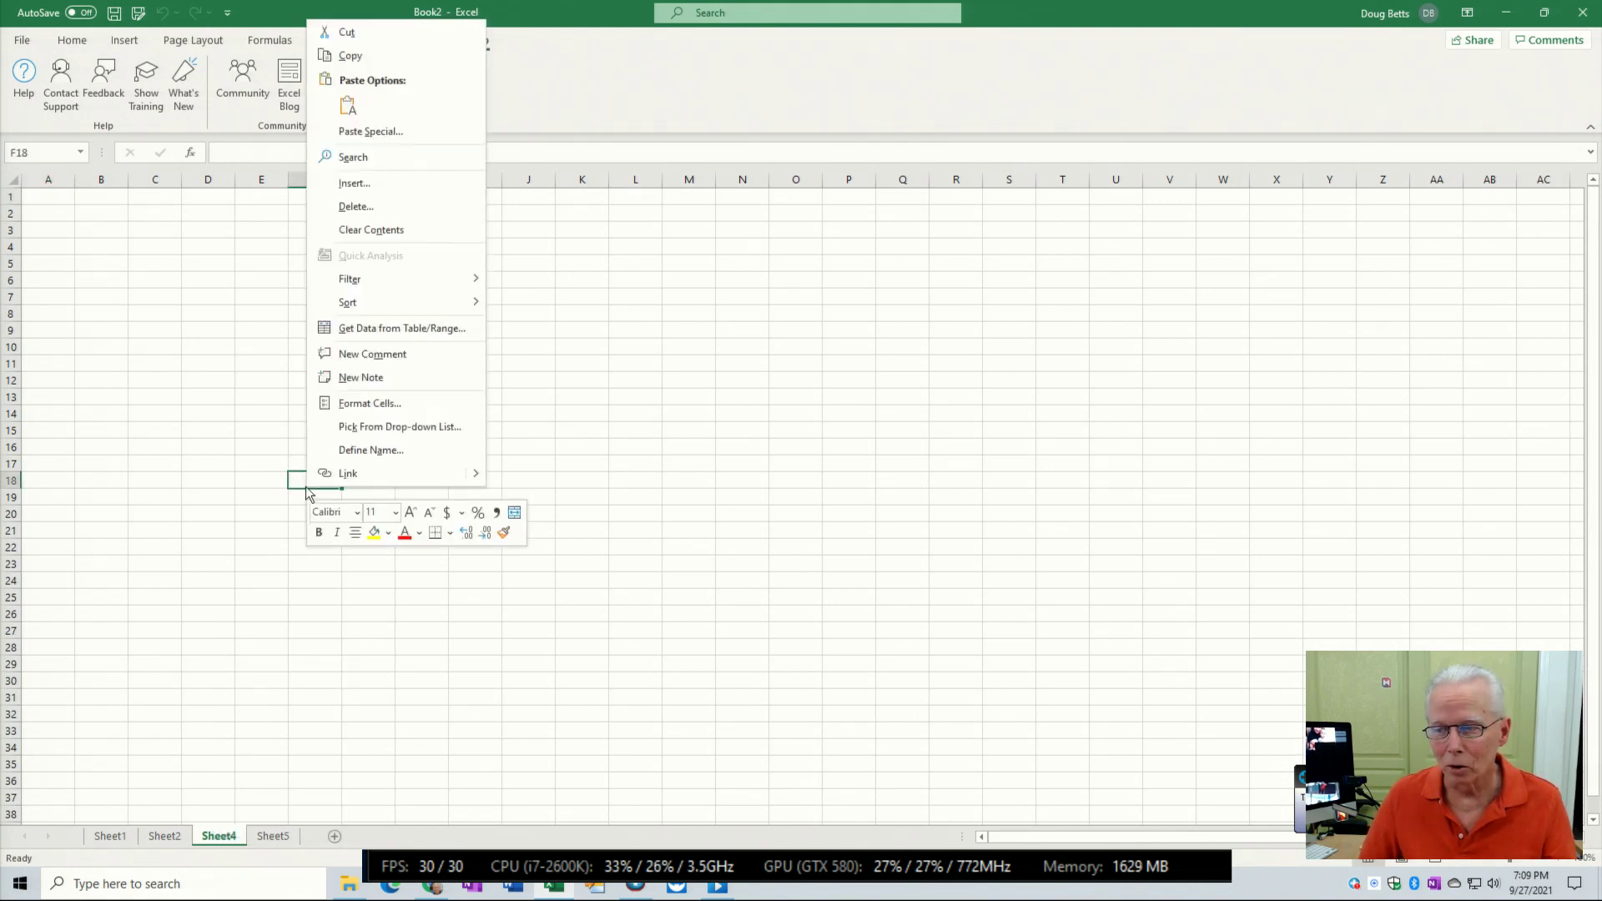
{"action": "right_click", "coordinate": [748, 482]}
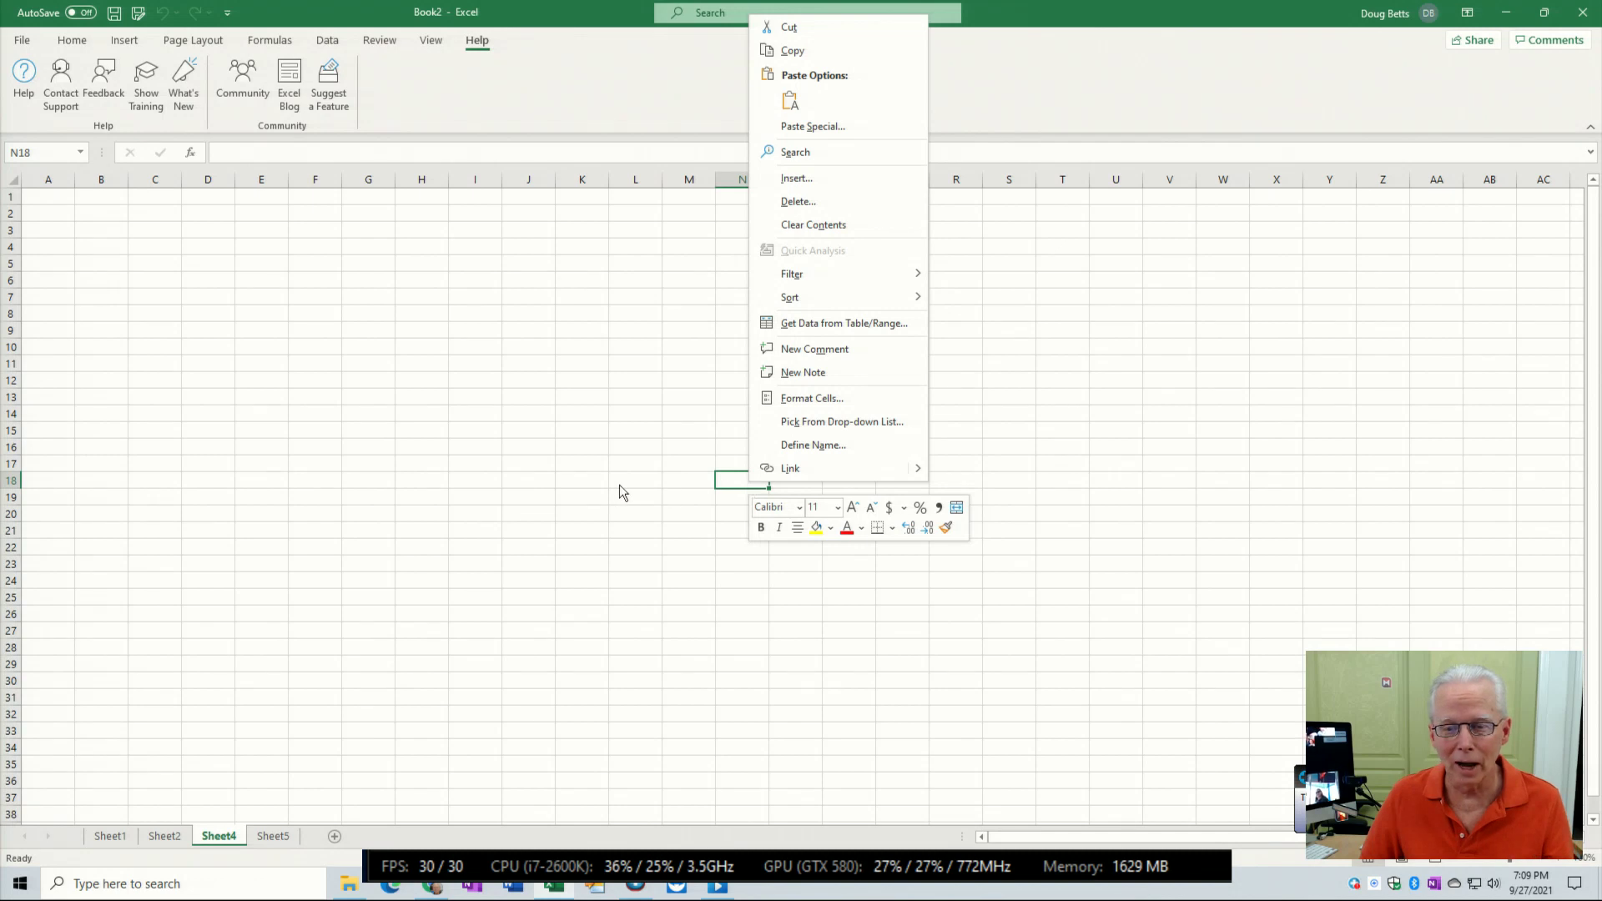
{"action": "key", "text": "Escape"}
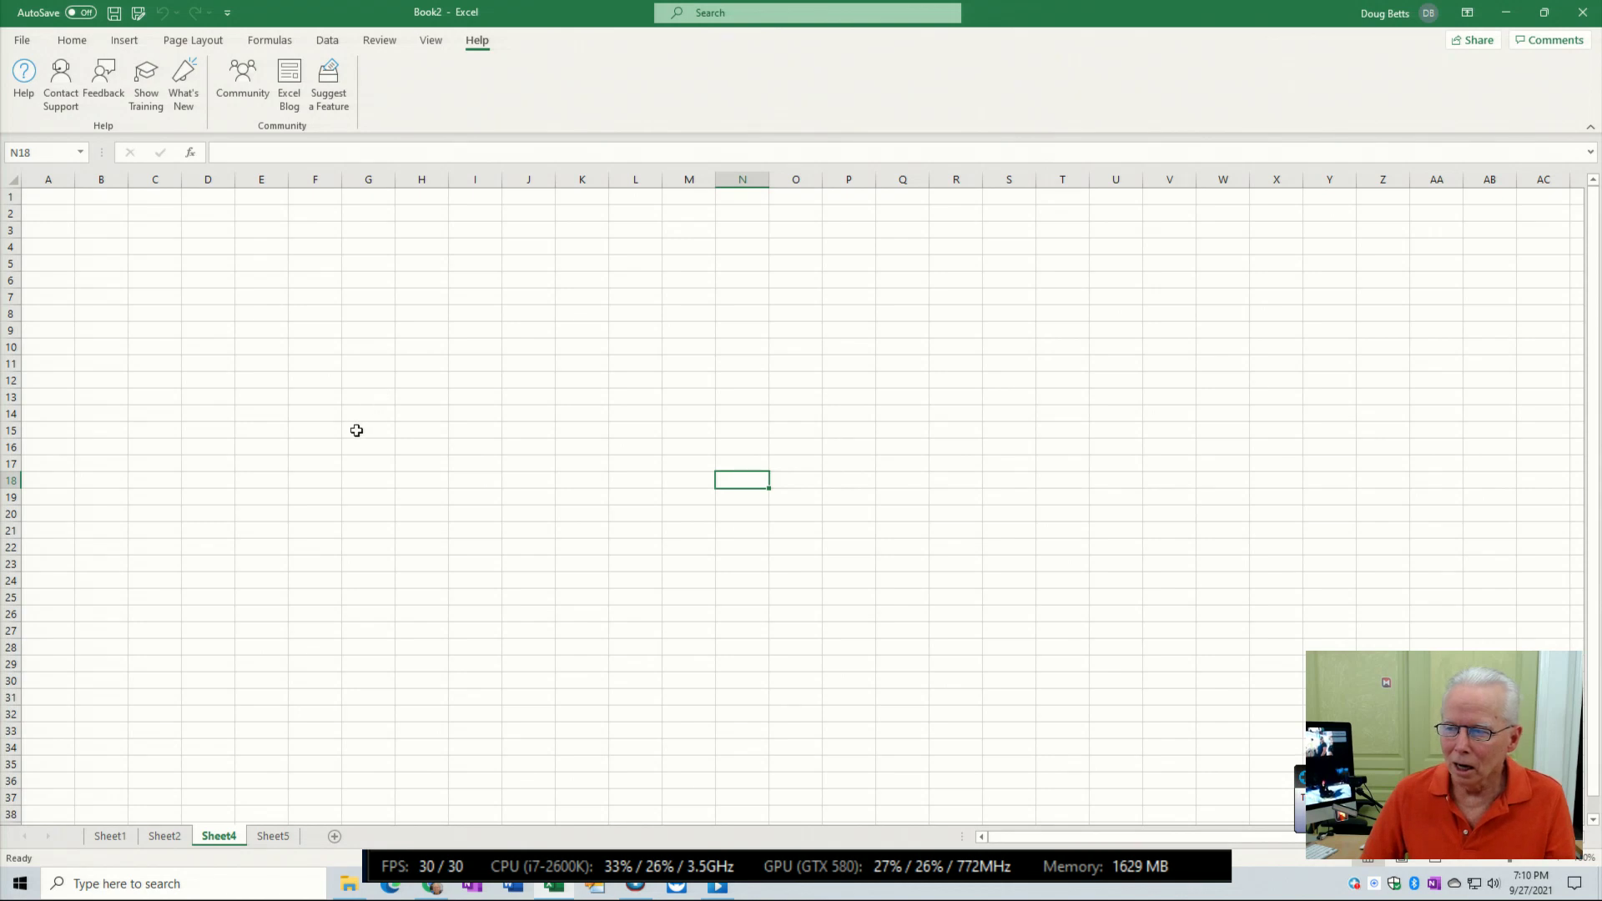
{"action": "left_click", "coordinate": [356, 430]}
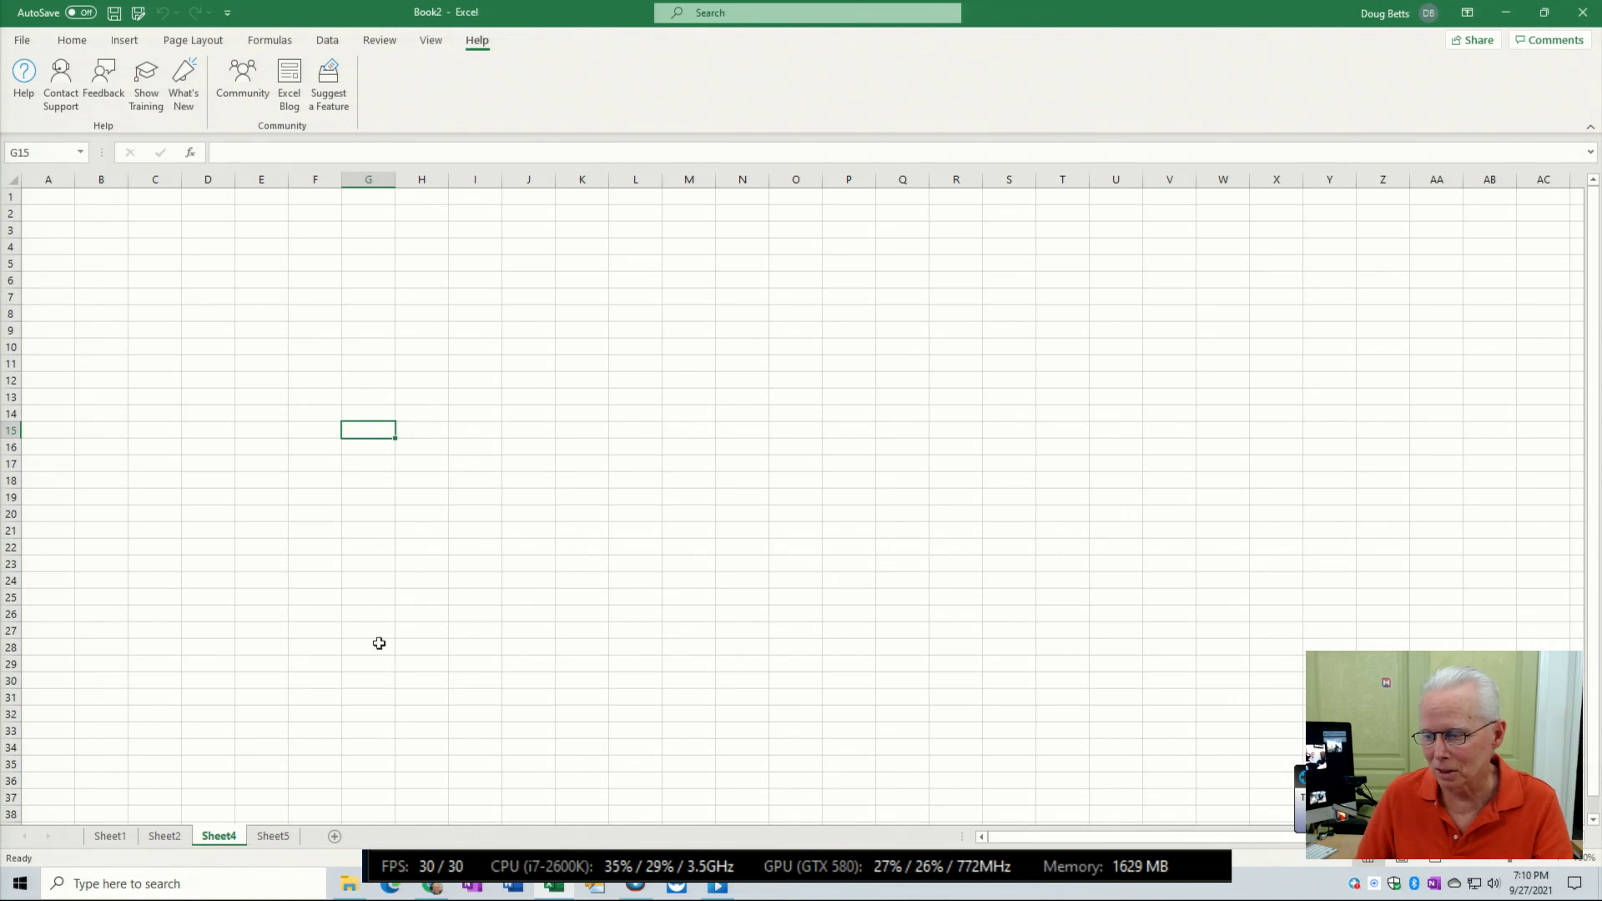
Step: Open a Chrome Incognito window from the taskbar icon and load google.com
{"action": "right_click", "coordinate": [434, 884]}
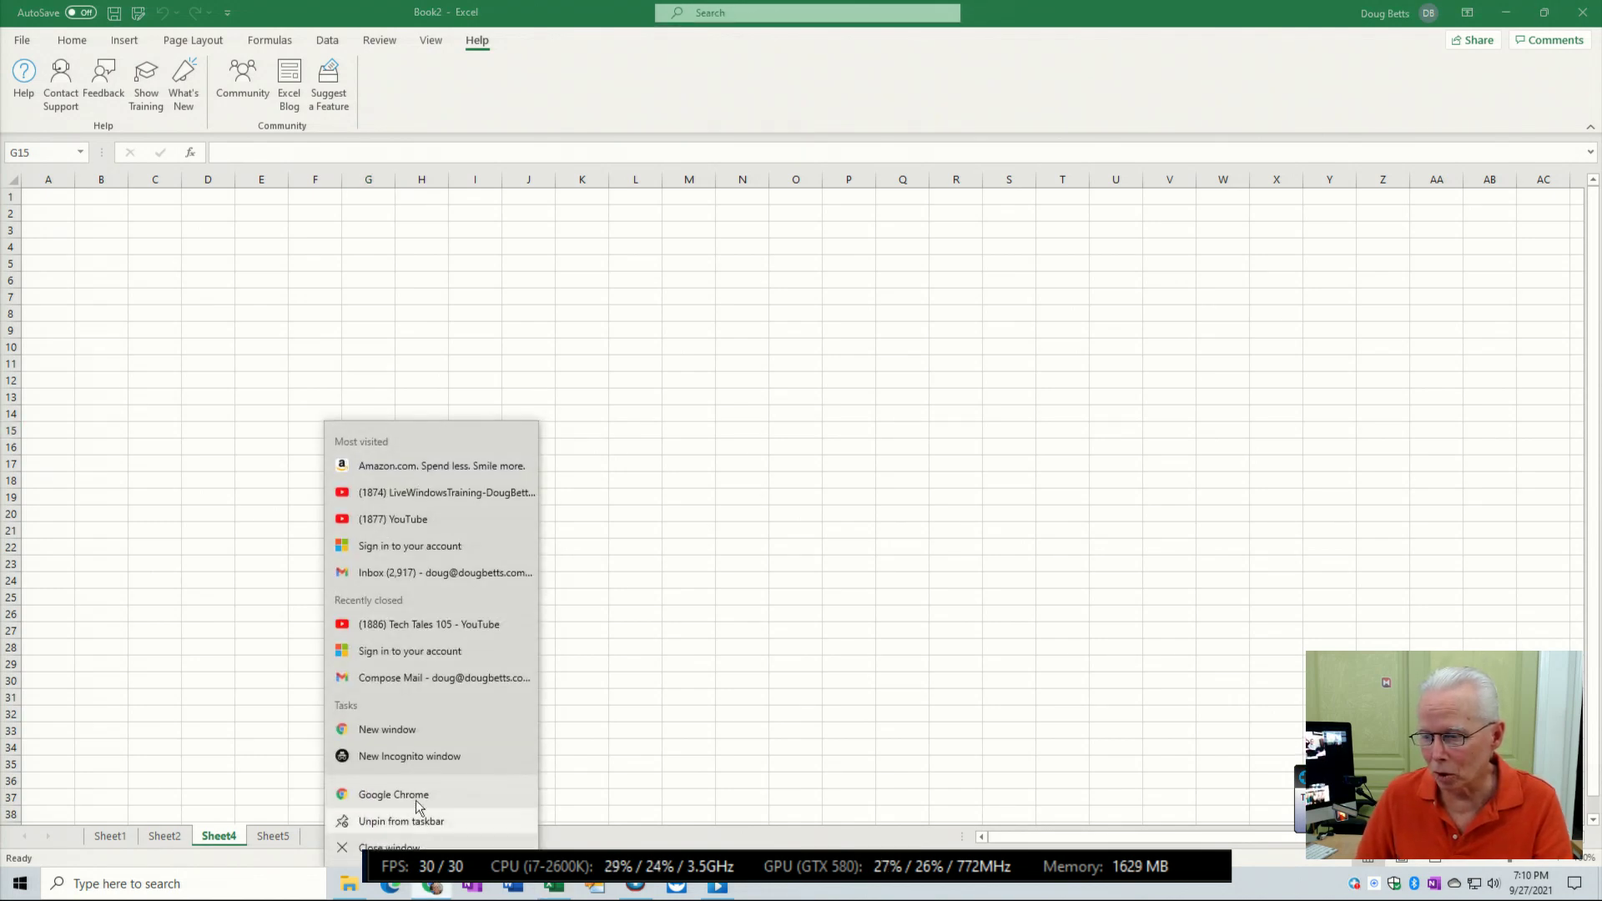
{"action": "left_click", "coordinate": [414, 758]}
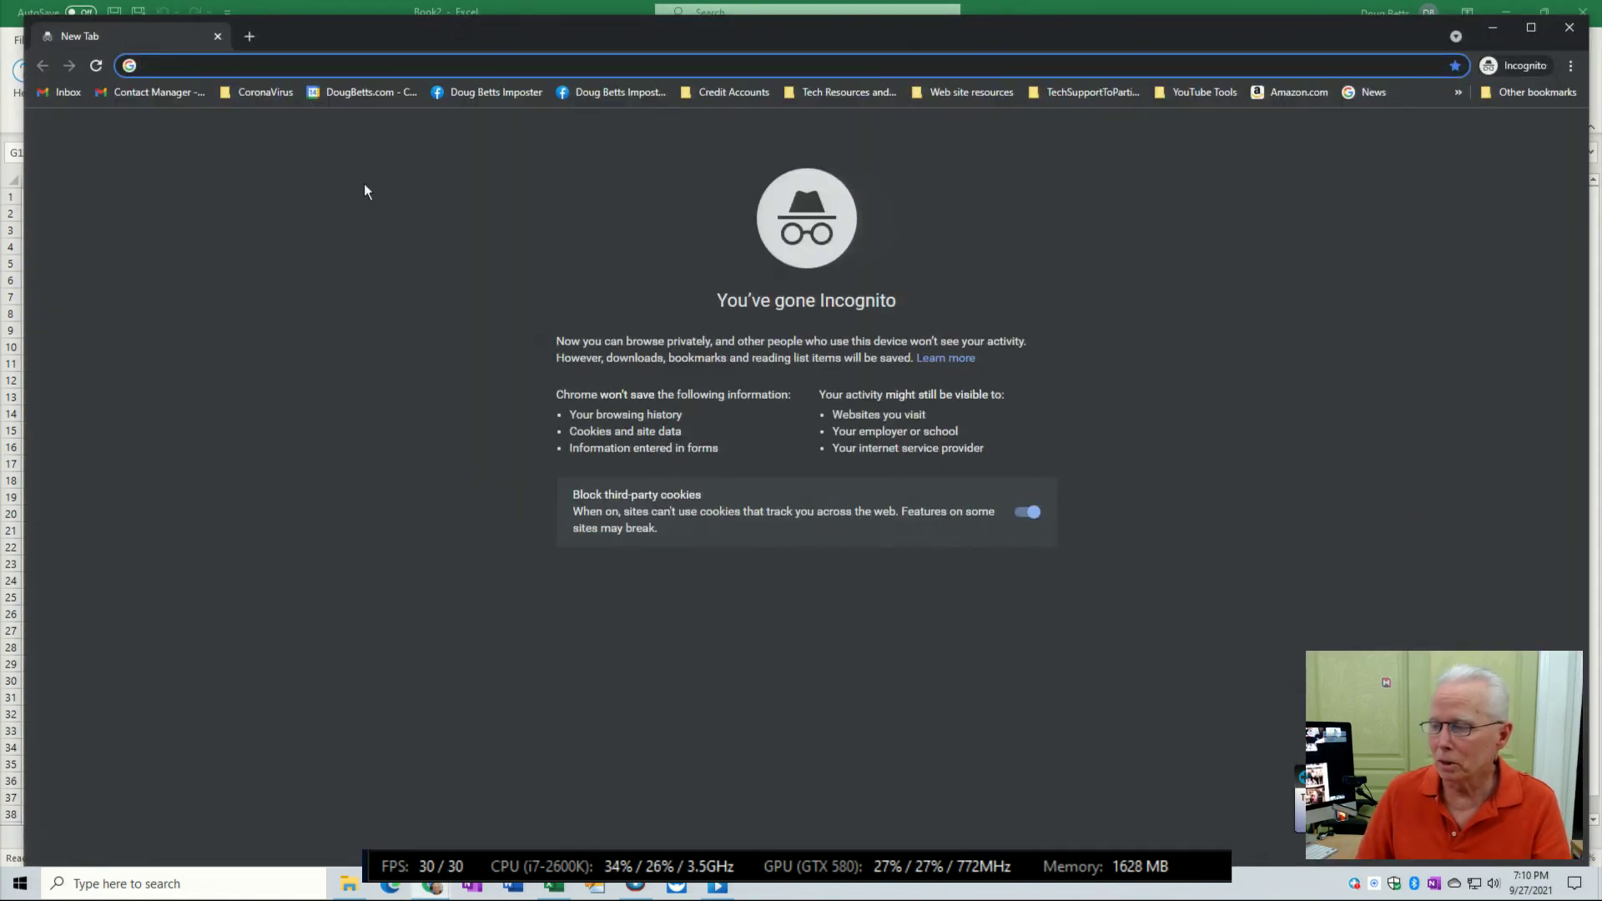
{"action": "type", "text": "goo"}
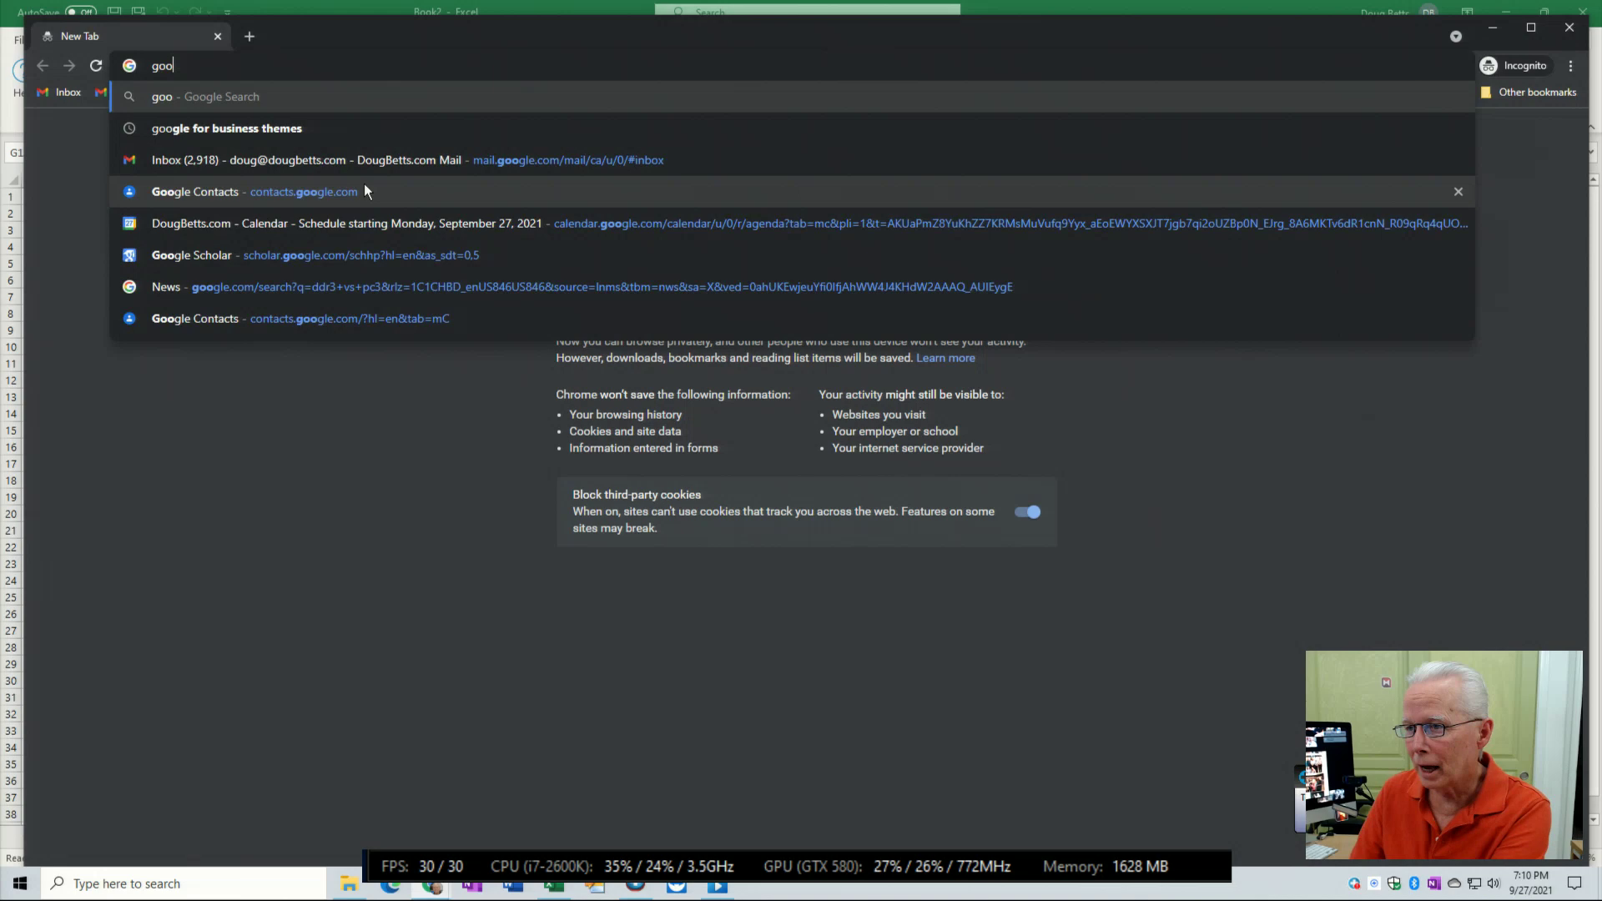
{"action": "type", "text": "gle.com"}
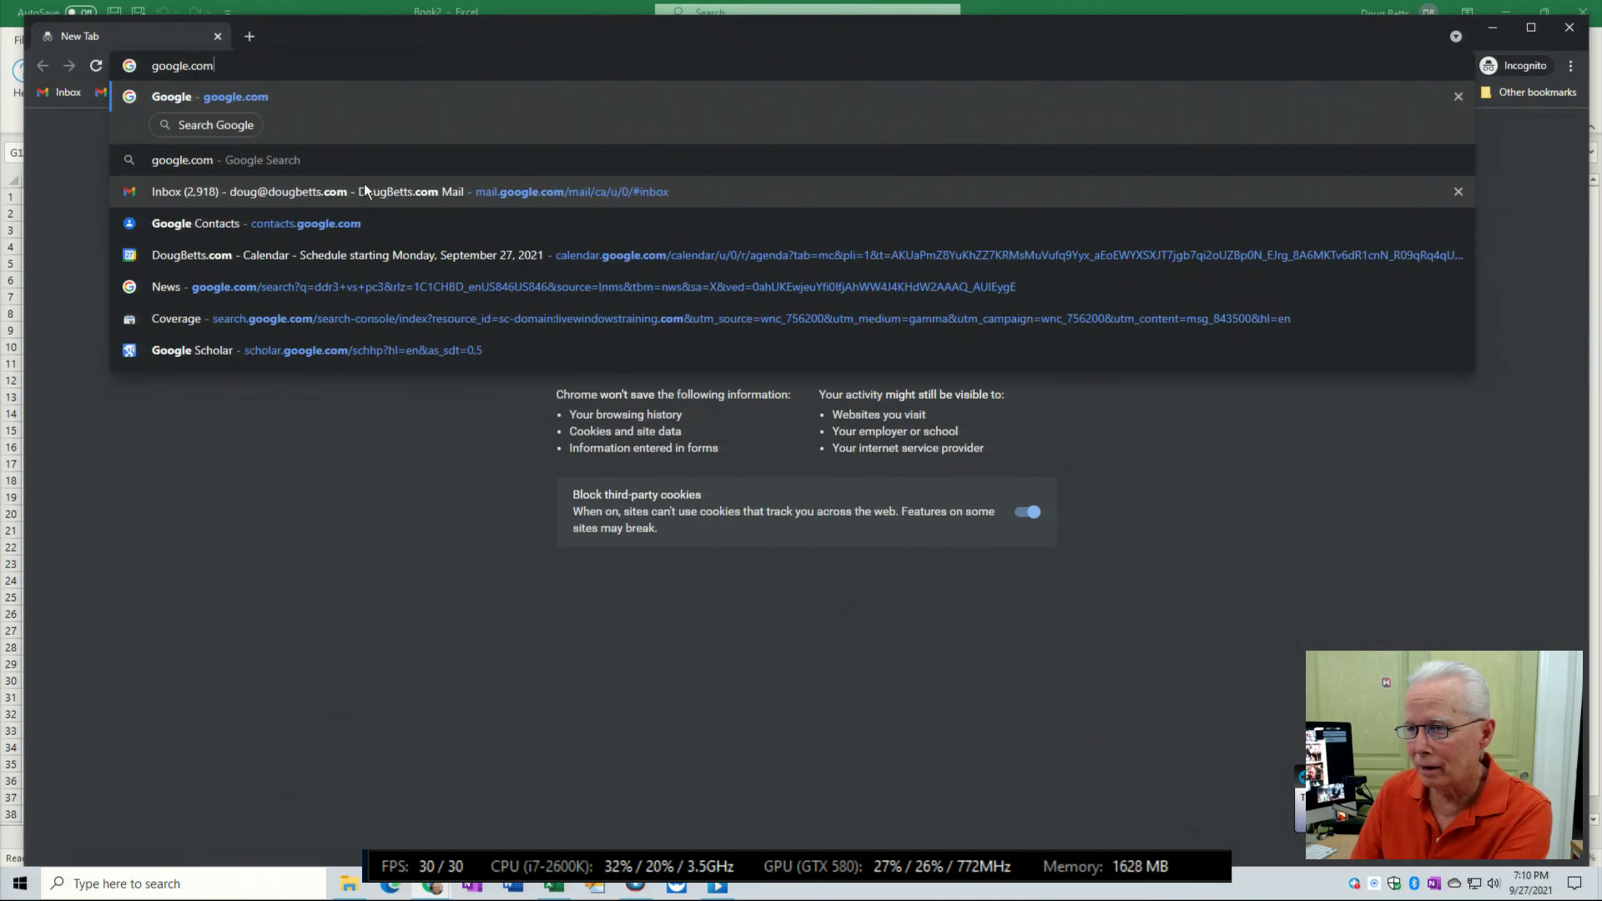
{"action": "key", "text": "Return"}
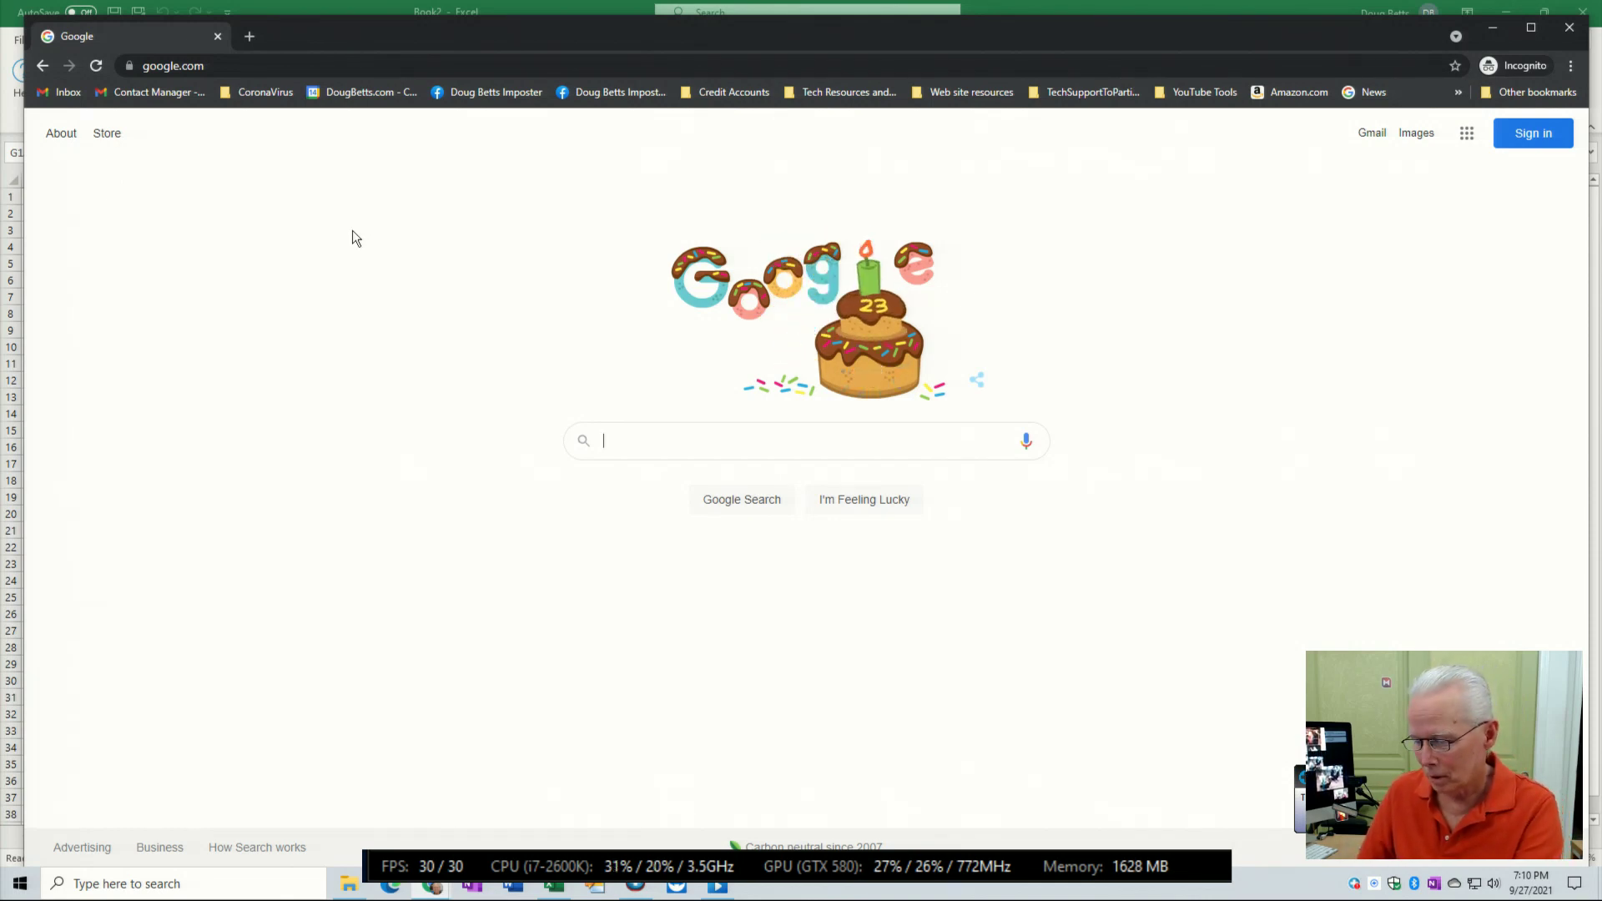
Step: Enter 'excel right click s' in the Google search box to bring up suggestions
{"action": "type", "text": "e"}
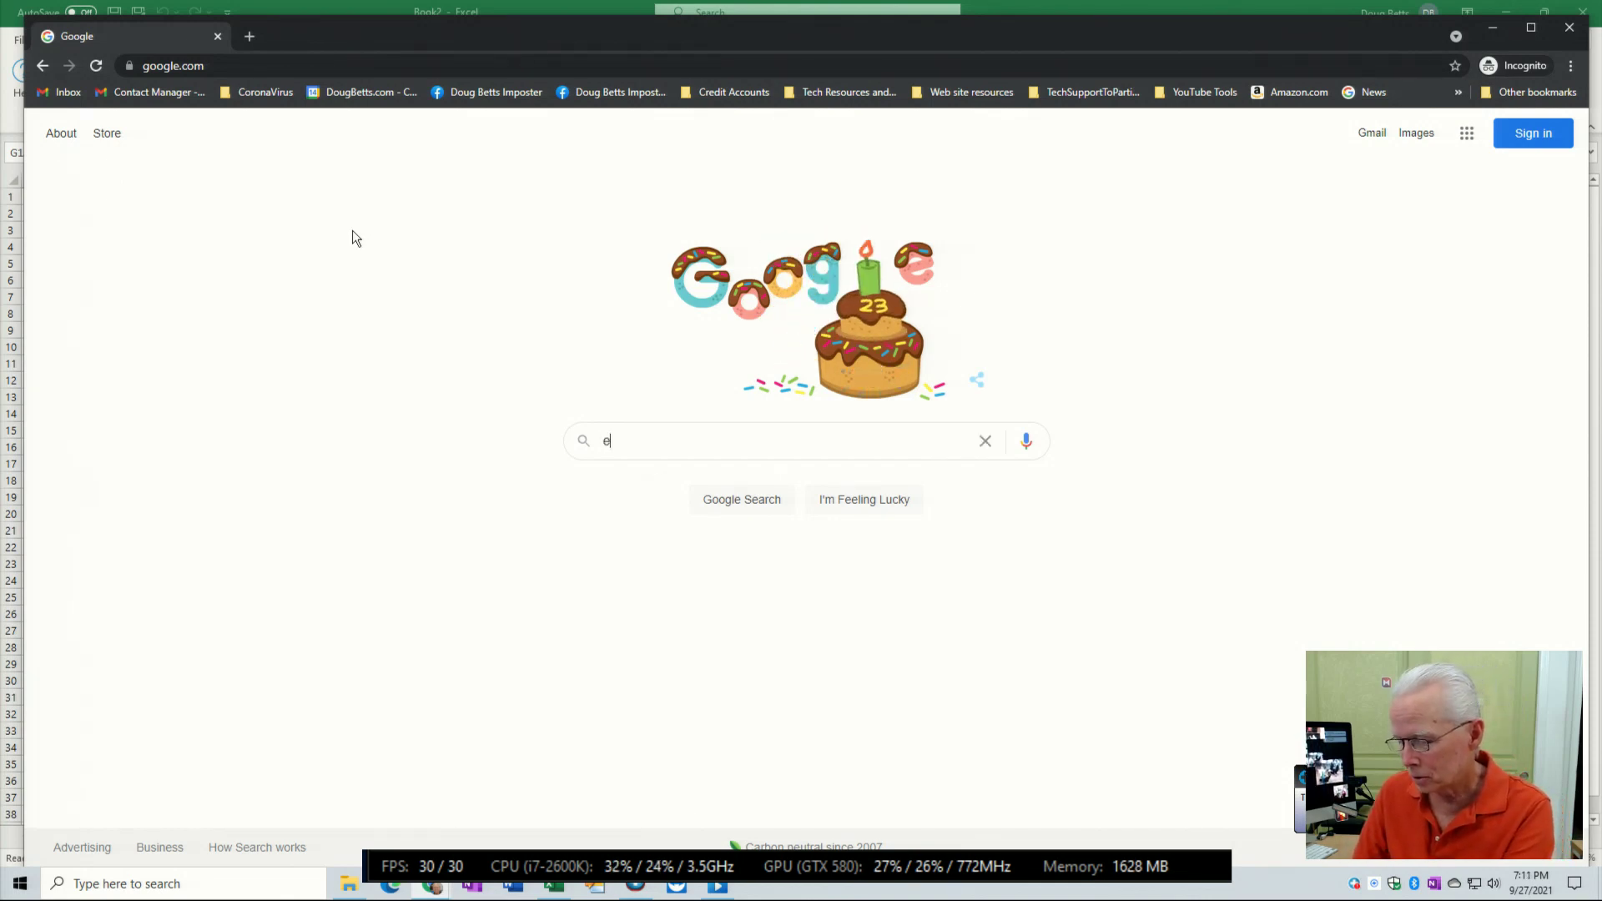
{"action": "type", "text": "xcel right click"}
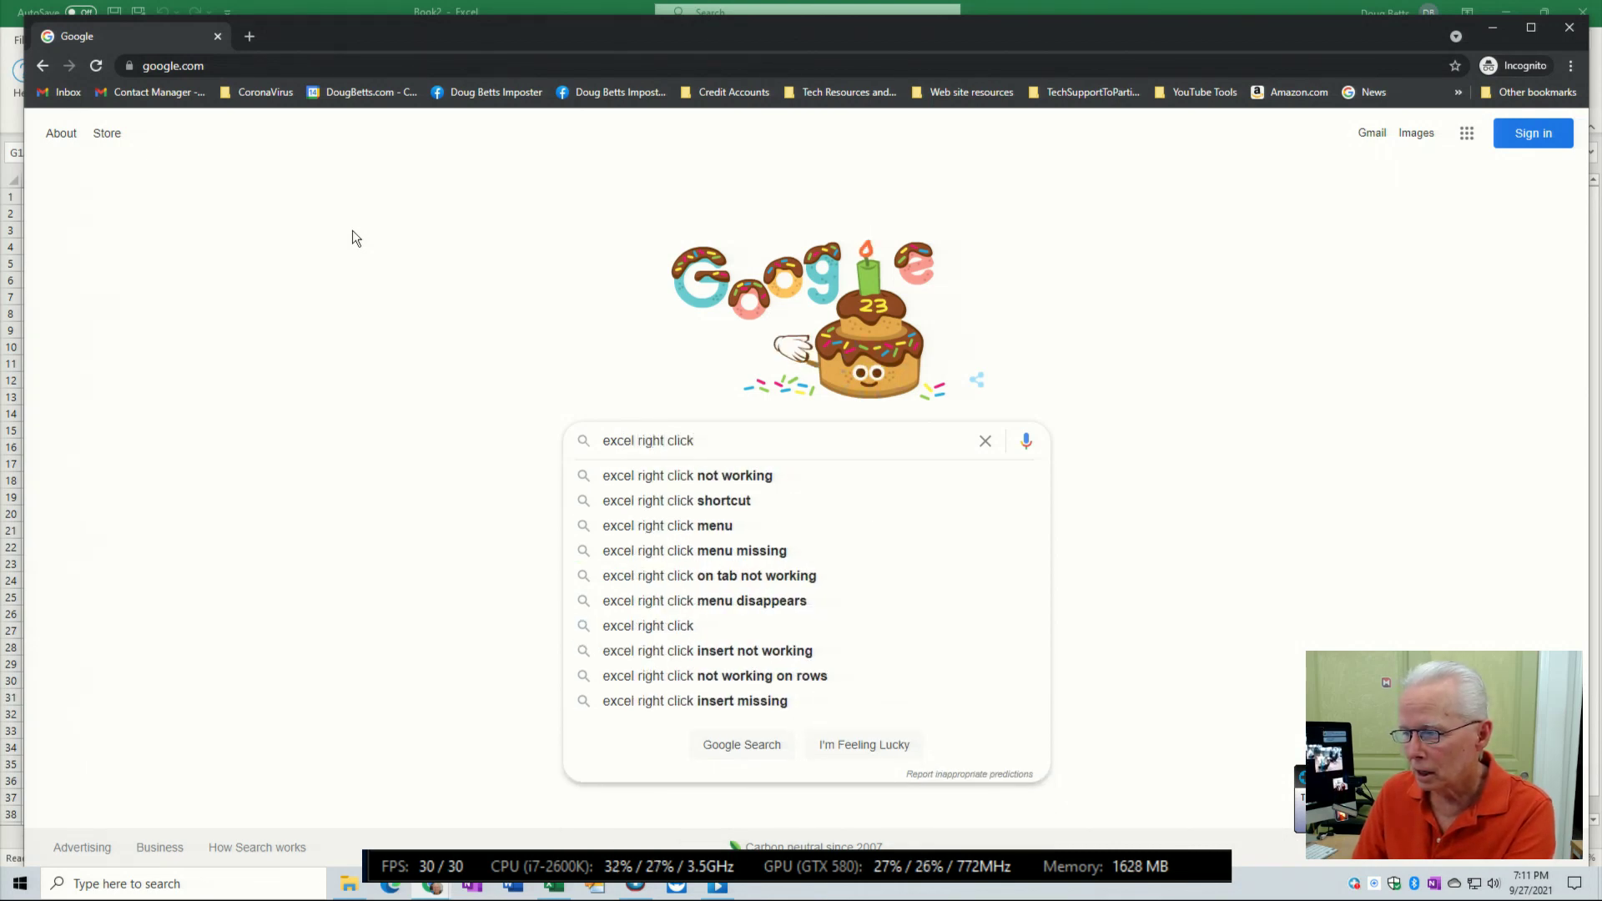
{"action": "type", "text": " s"}
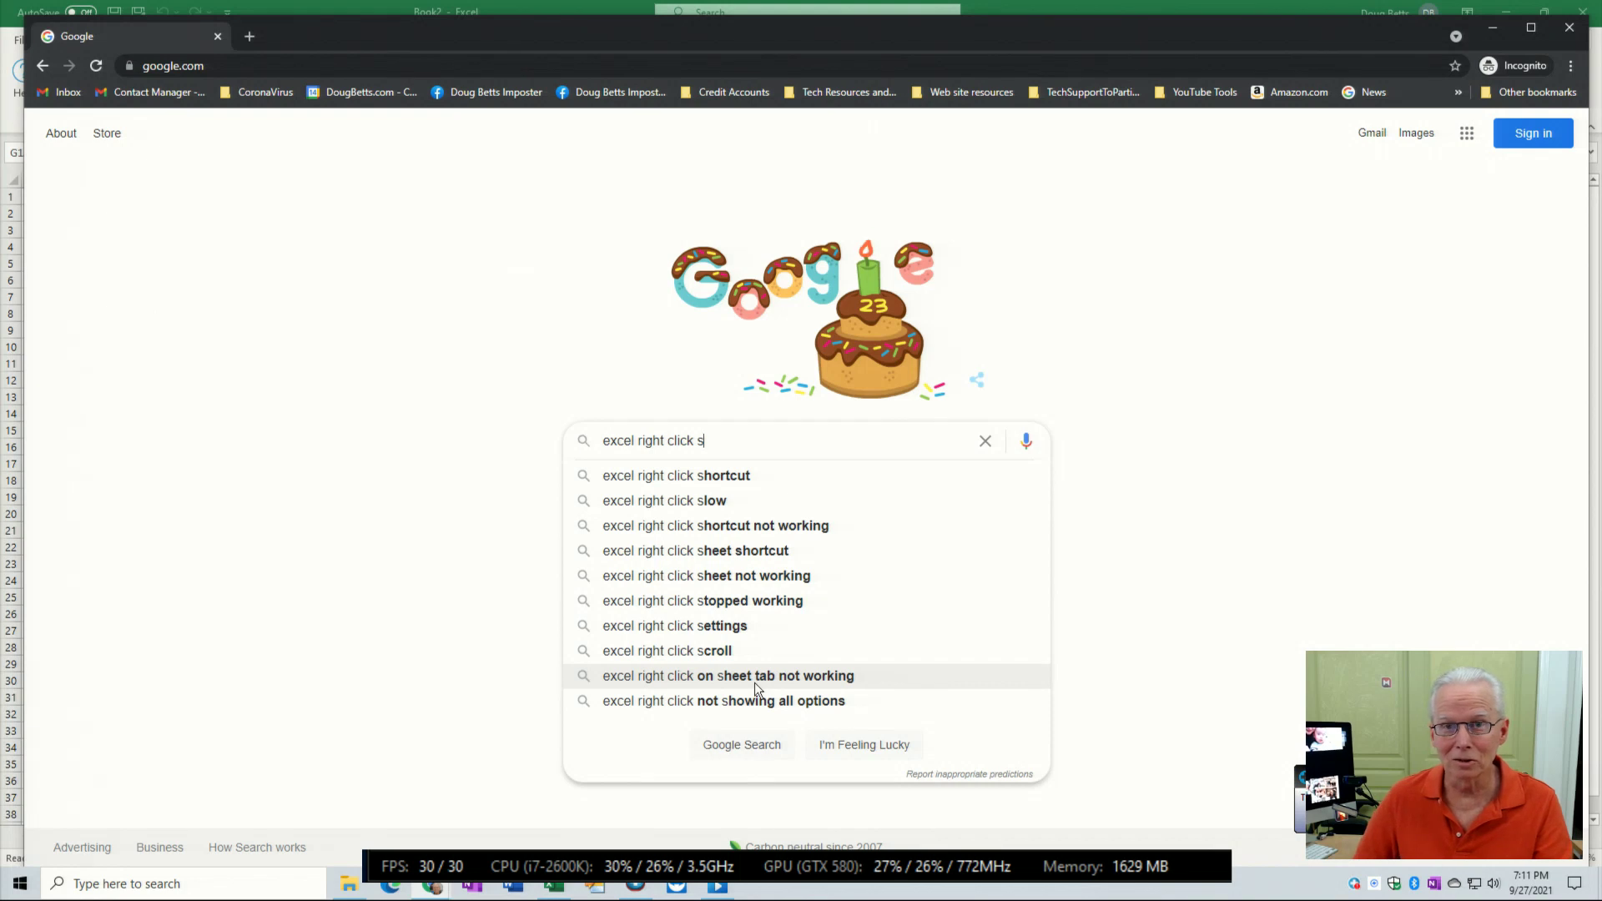
Step: Search 'excel right click on sheet tab not working', expand the first answer, and right-click the ExtendOffice link
{"action": "left_click", "coordinate": [754, 682]}
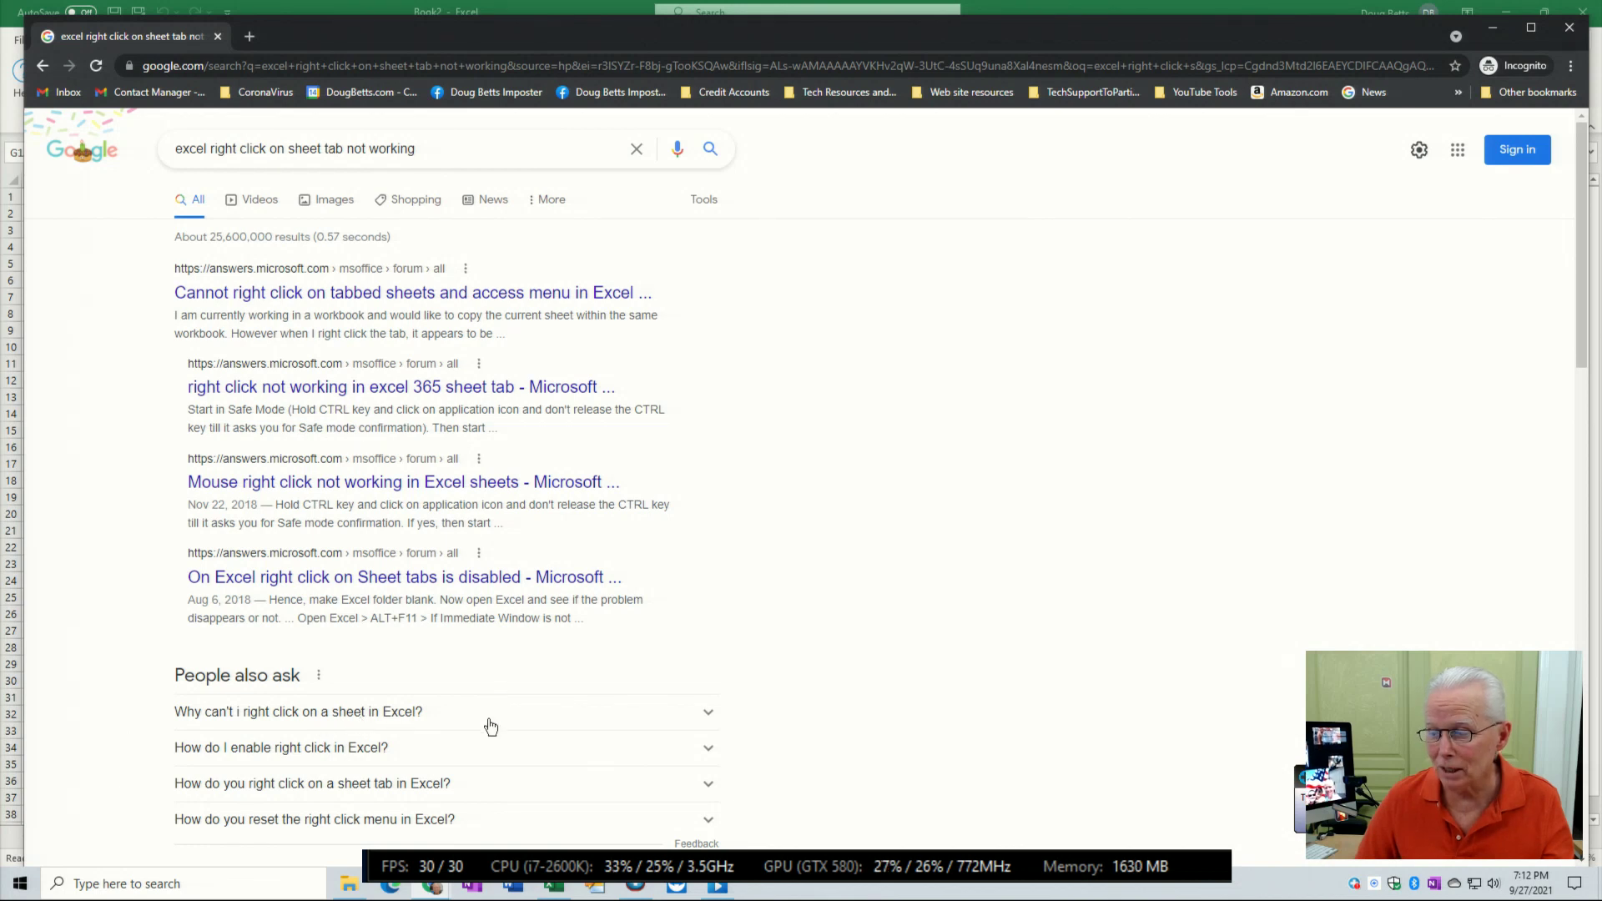
{"action": "left_click", "coordinate": [706, 715]}
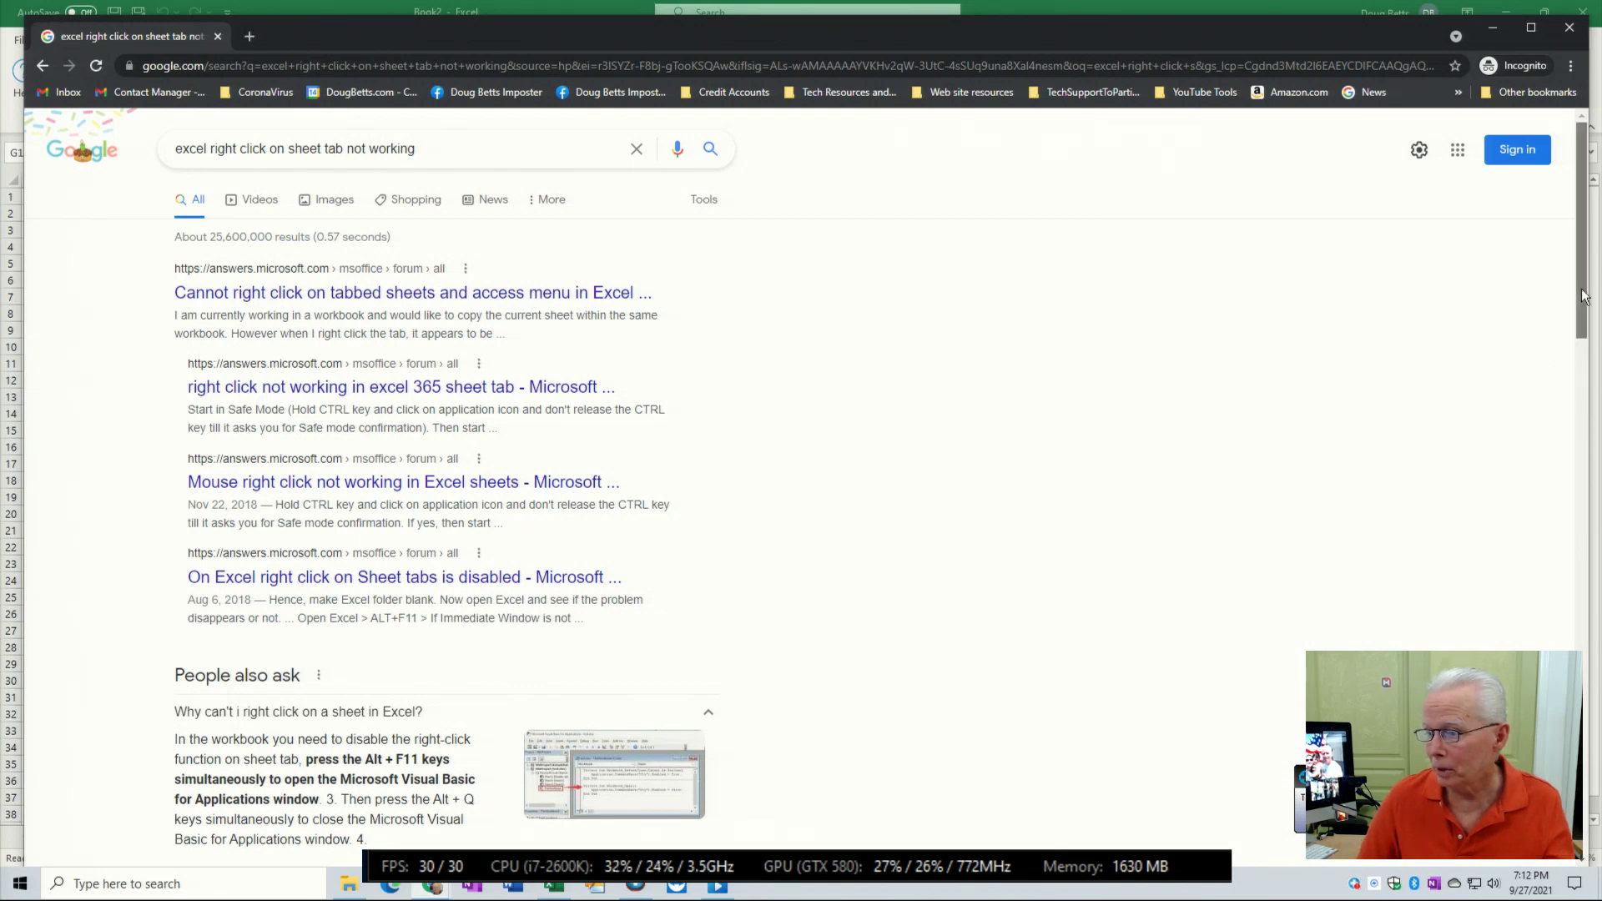
{"action": "left_click_drag", "start_coordinate": [1584, 298], "coordinate": [1495, 417]}
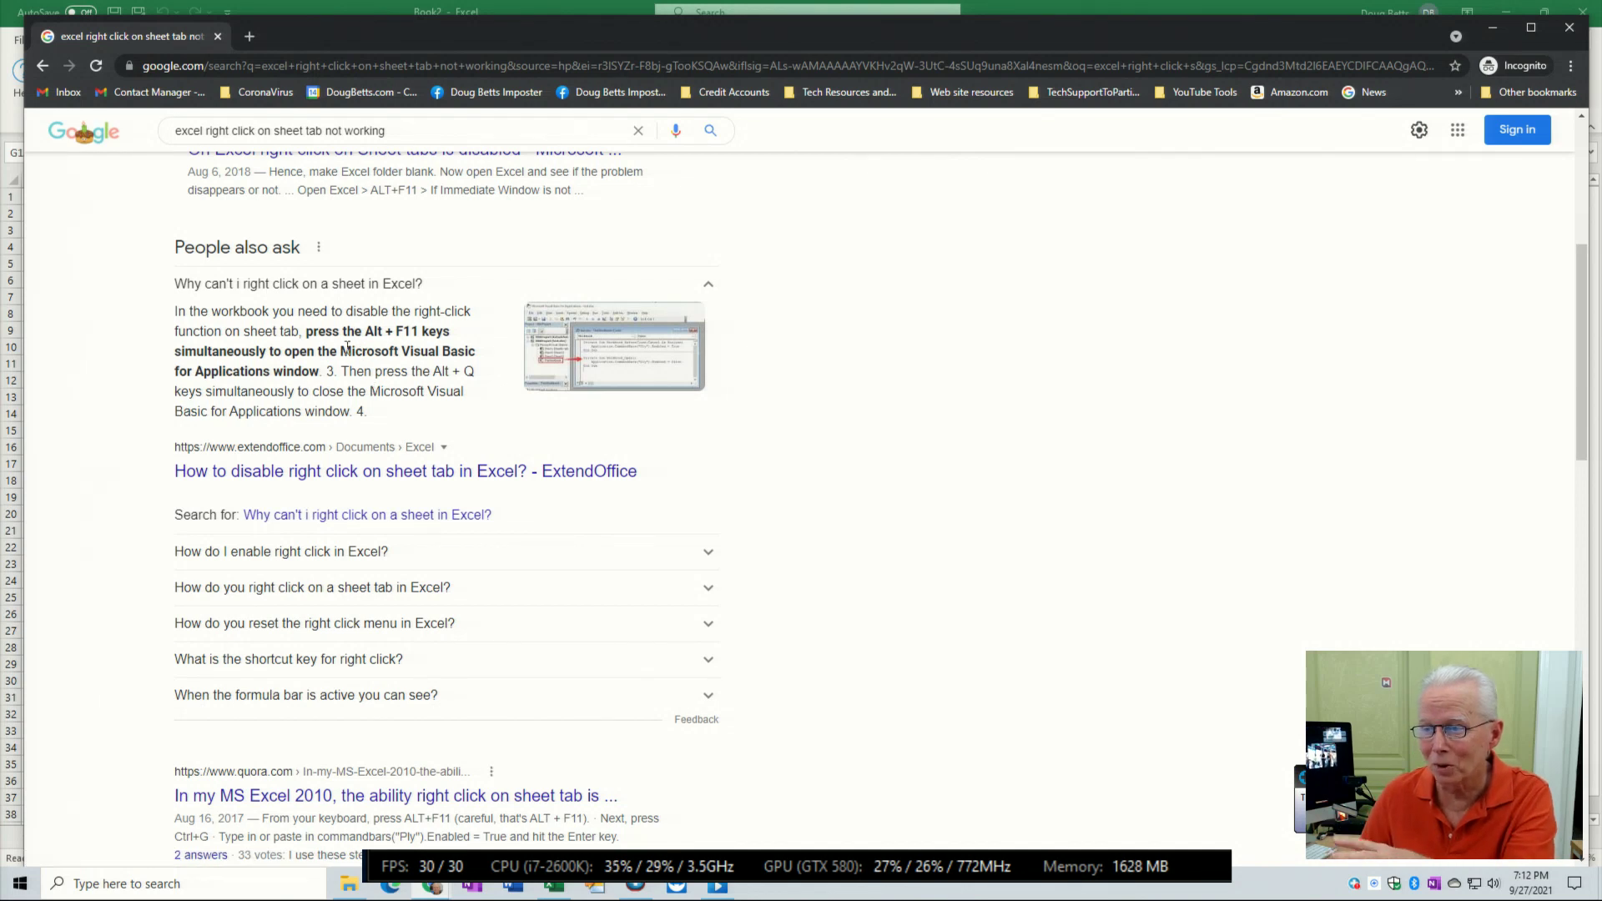
{"action": "right_click", "coordinate": [392, 471]}
Step: View the ExtendOffice article in a new tab, close it, then minimize Chrome
{"action": "left_click", "coordinate": [409, 483]}
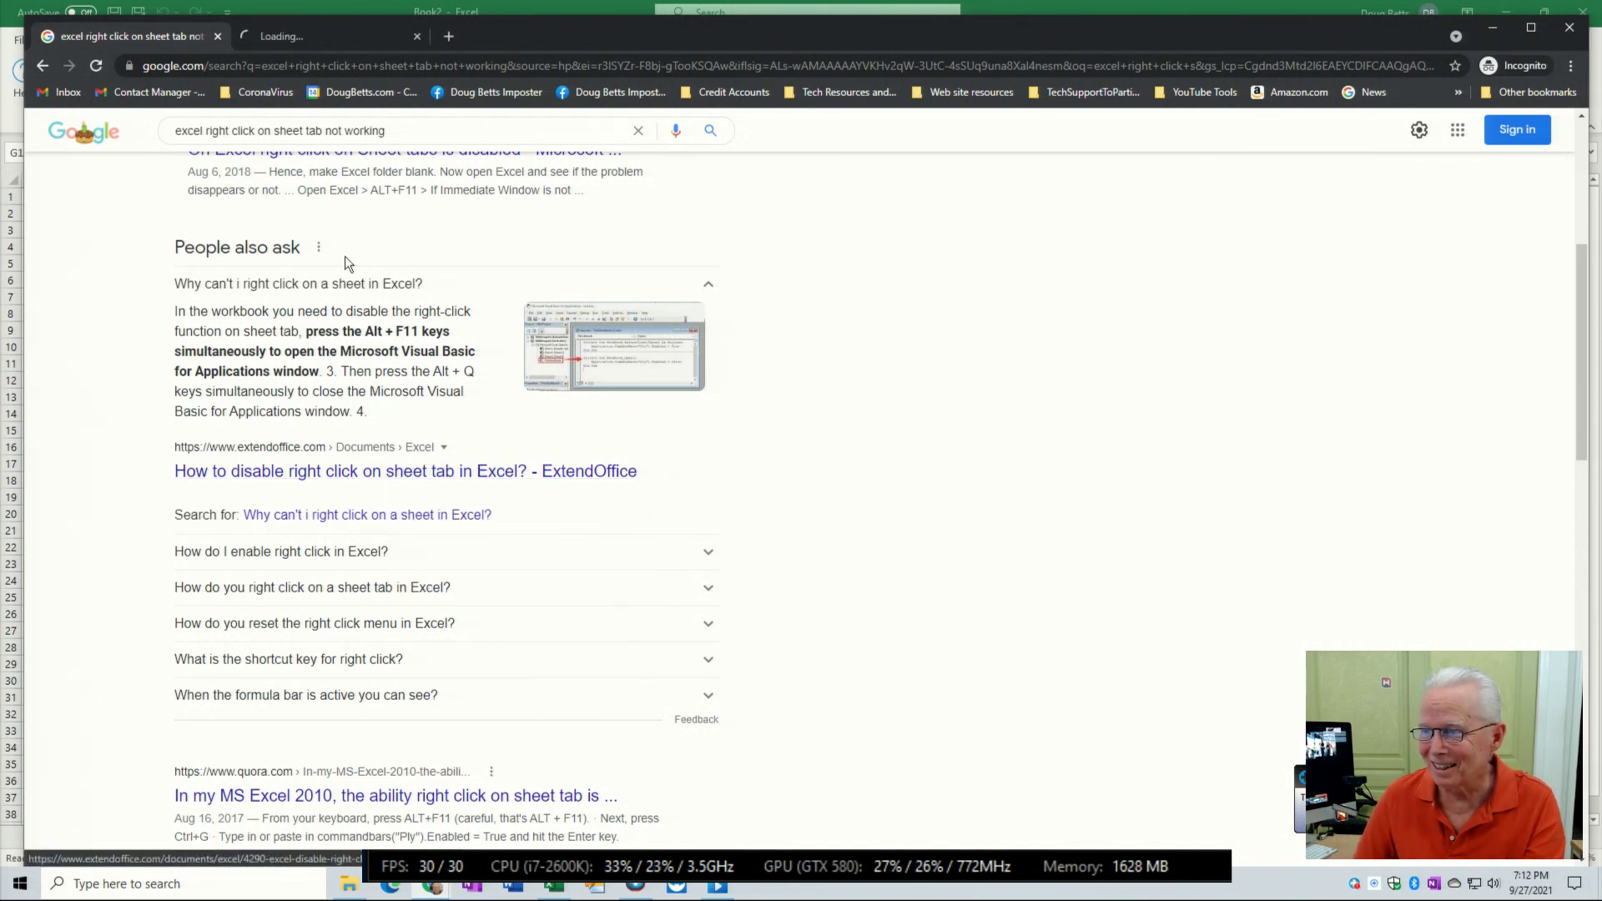
{"action": "left_click", "coordinate": [313, 41]}
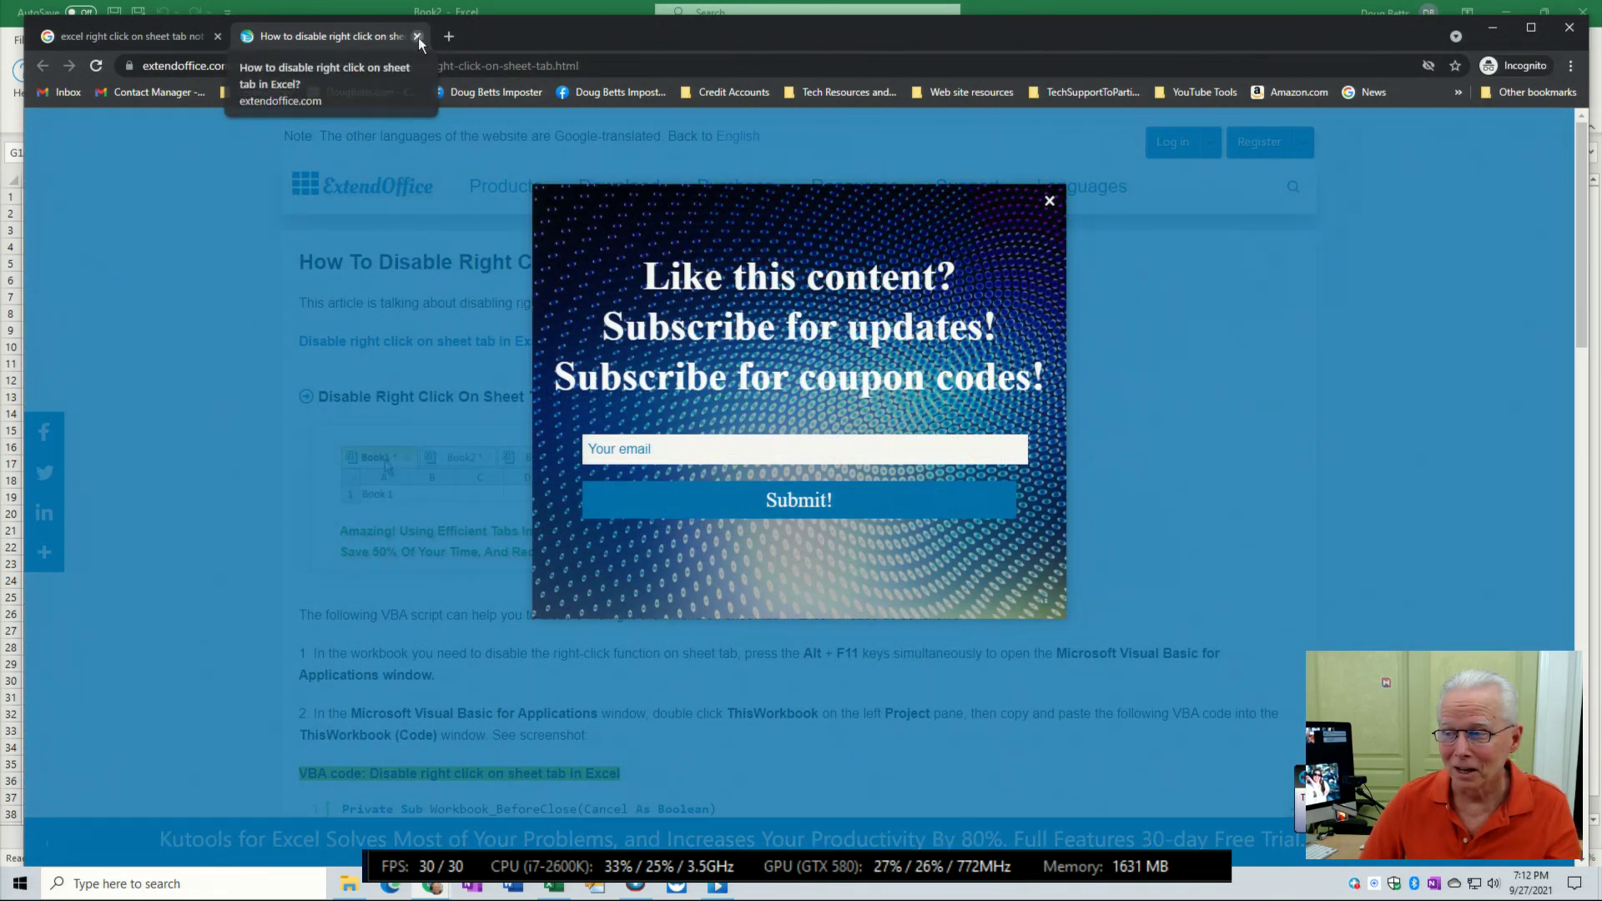
{"action": "left_click", "coordinate": [418, 37]}
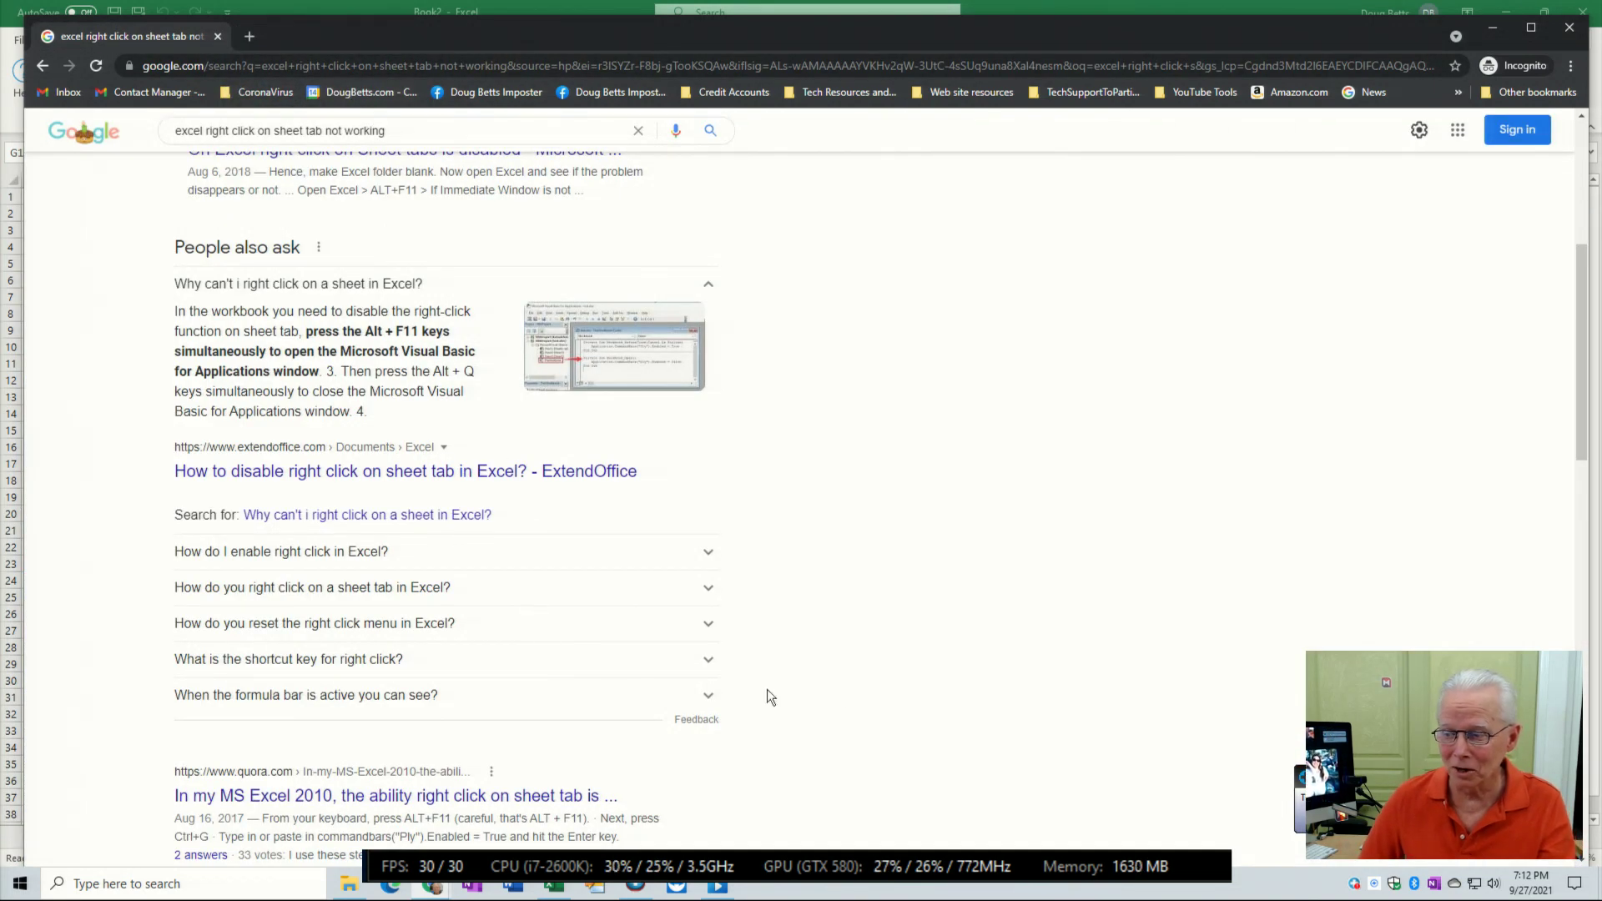
{"action": "left_click_drag", "start_coordinate": [1585, 382], "coordinate": [1587, 476]}
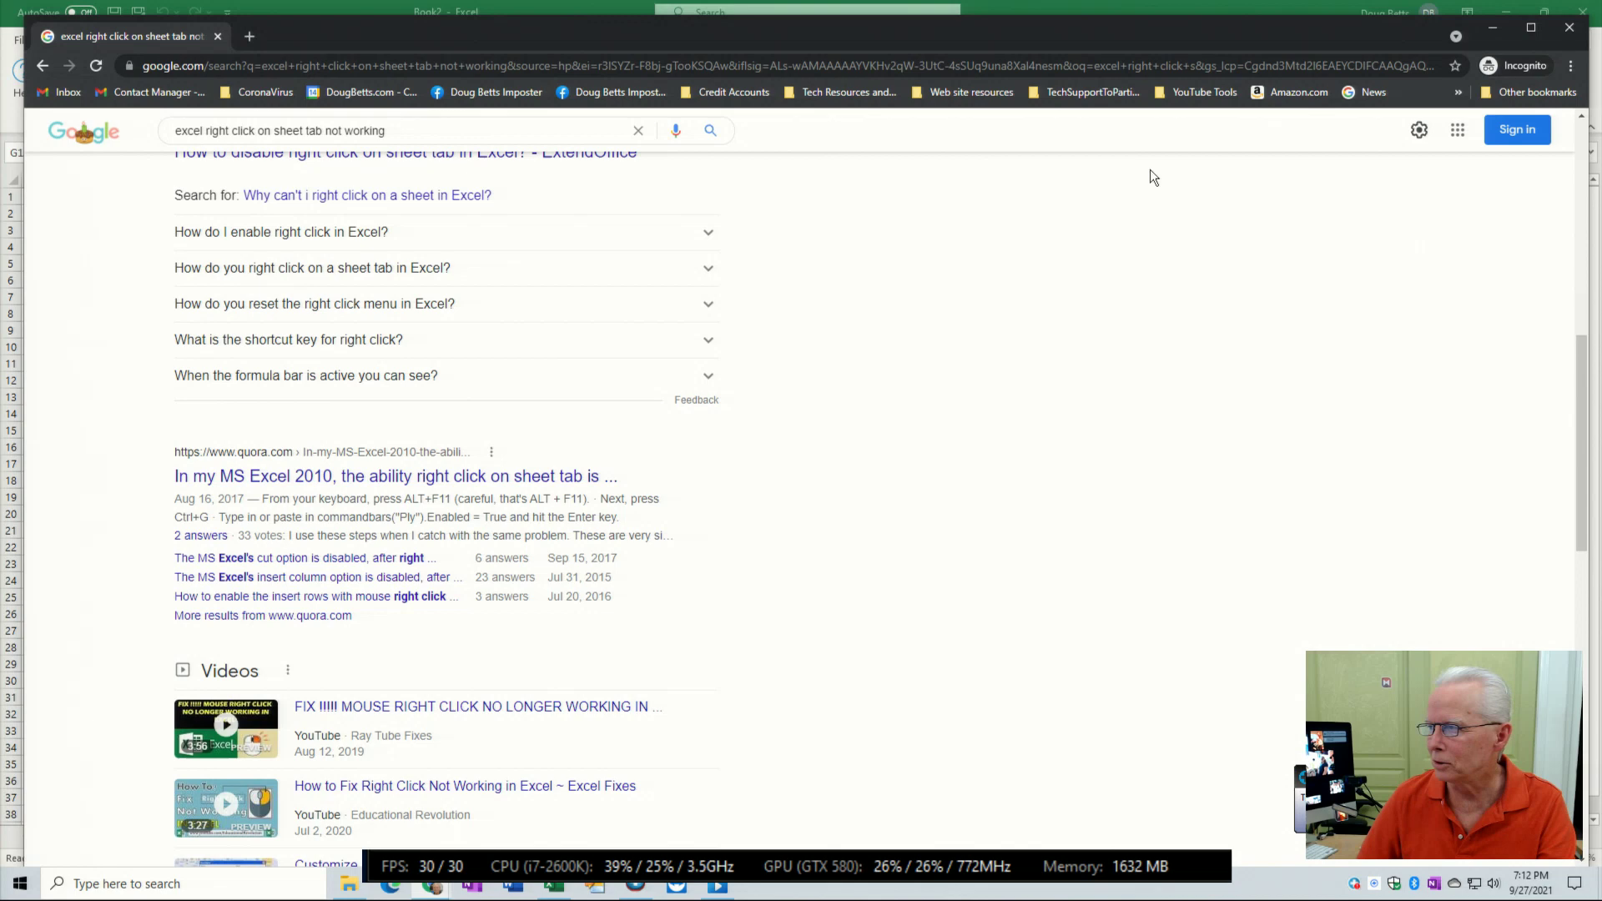
{"action": "left_click", "coordinate": [1493, 32]}
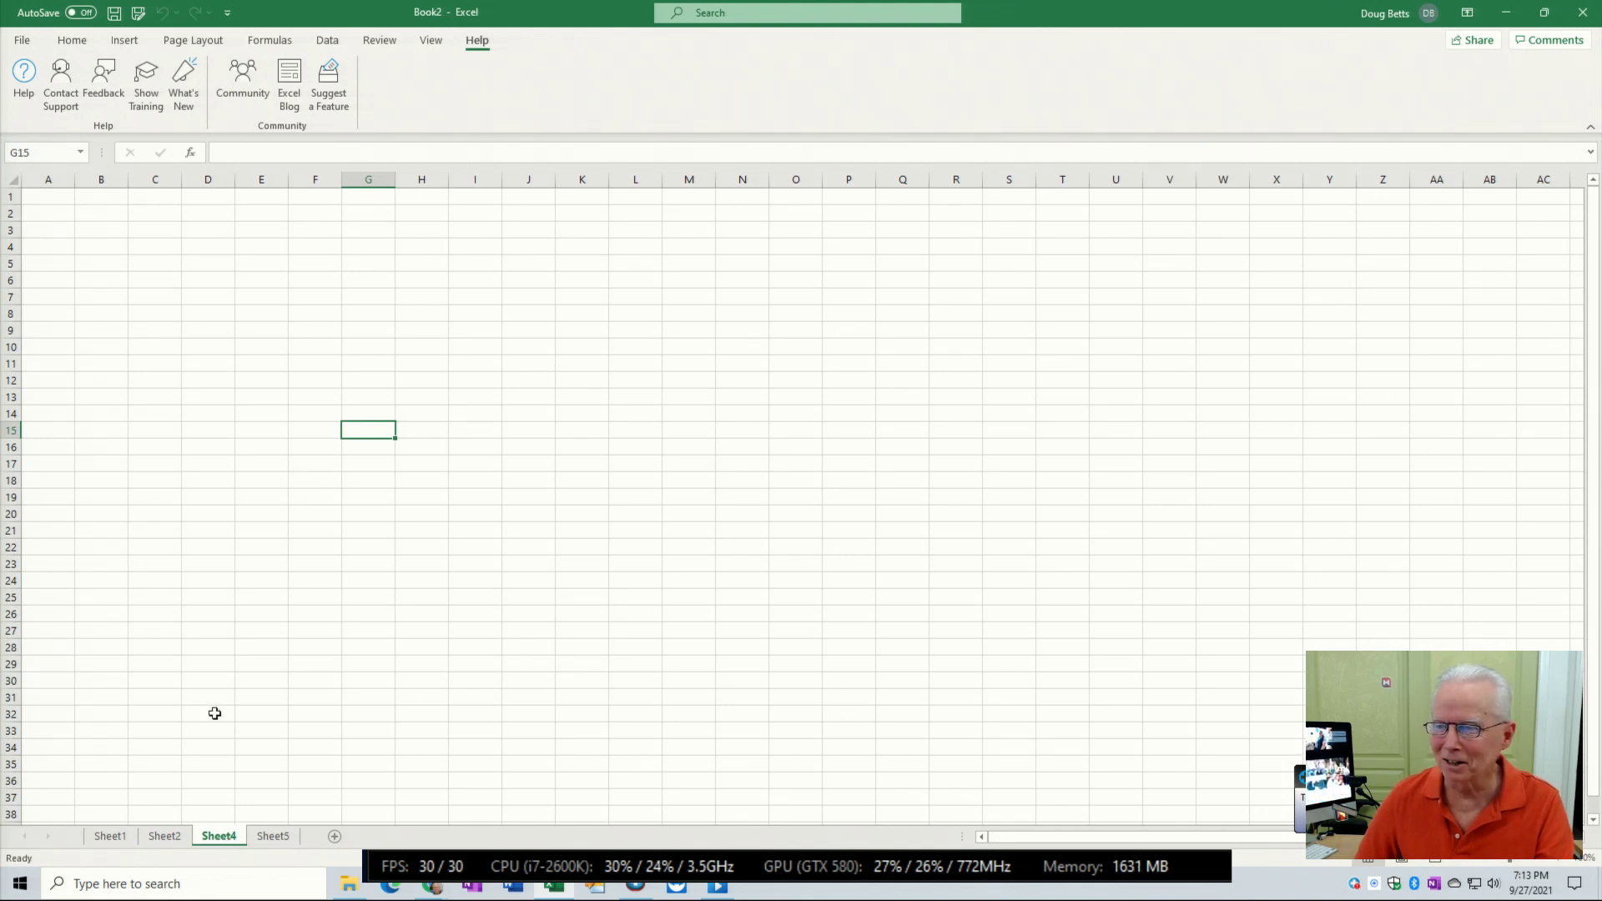
Step: Delete Sheet4 using Home > Cells > Delete > Delete Sheet
{"action": "left_click", "coordinate": [73, 42]}
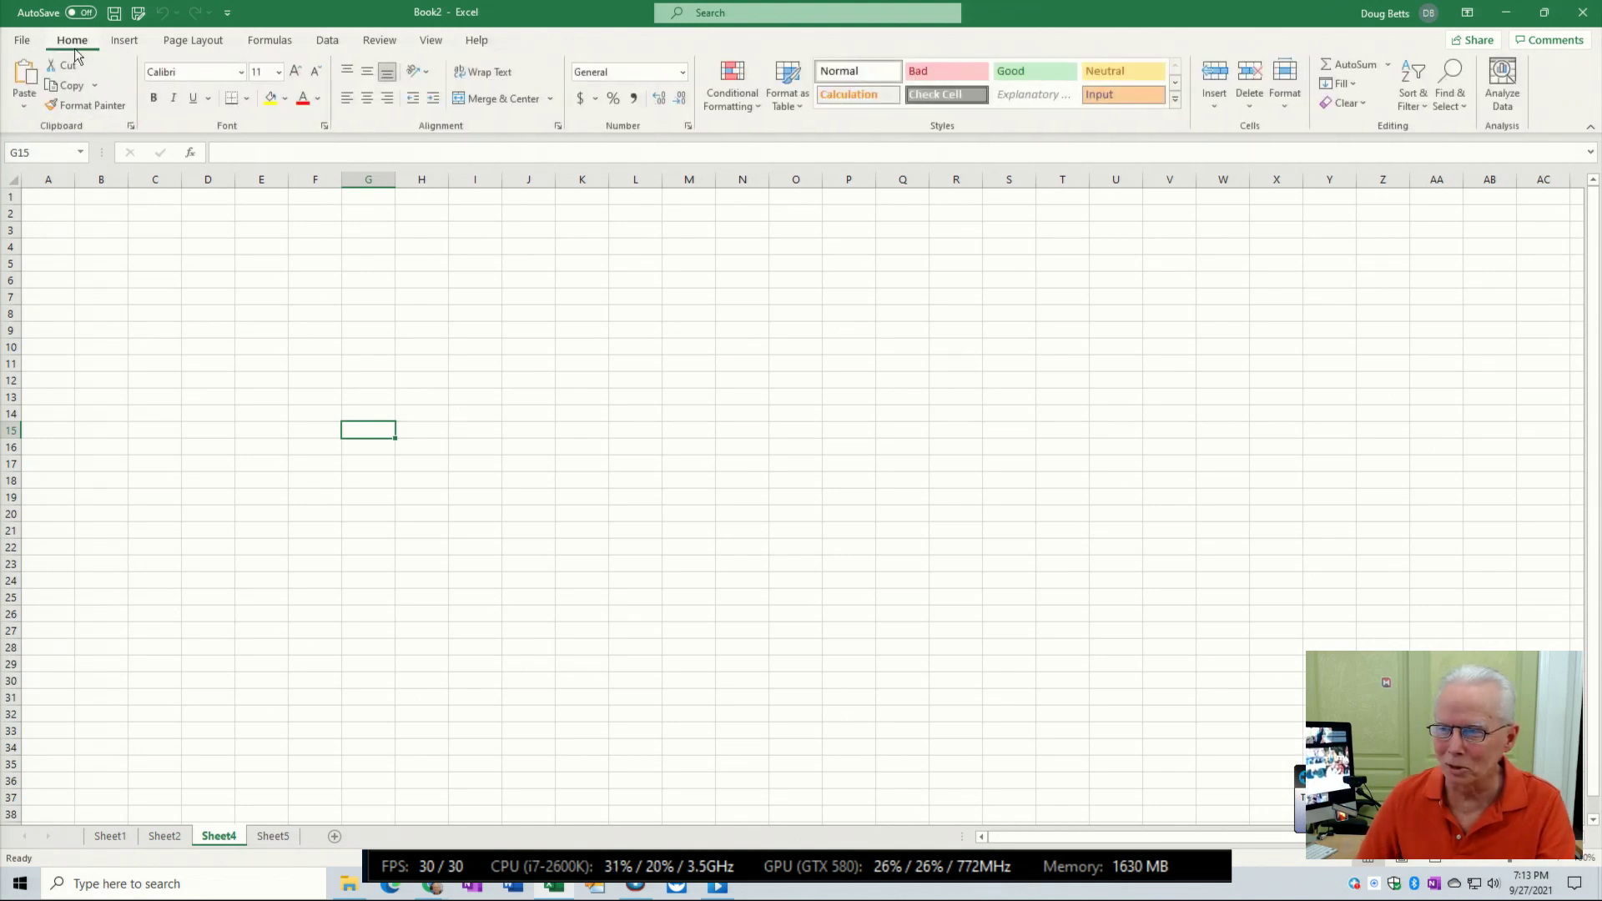
{"action": "left_click", "coordinate": [1249, 107]}
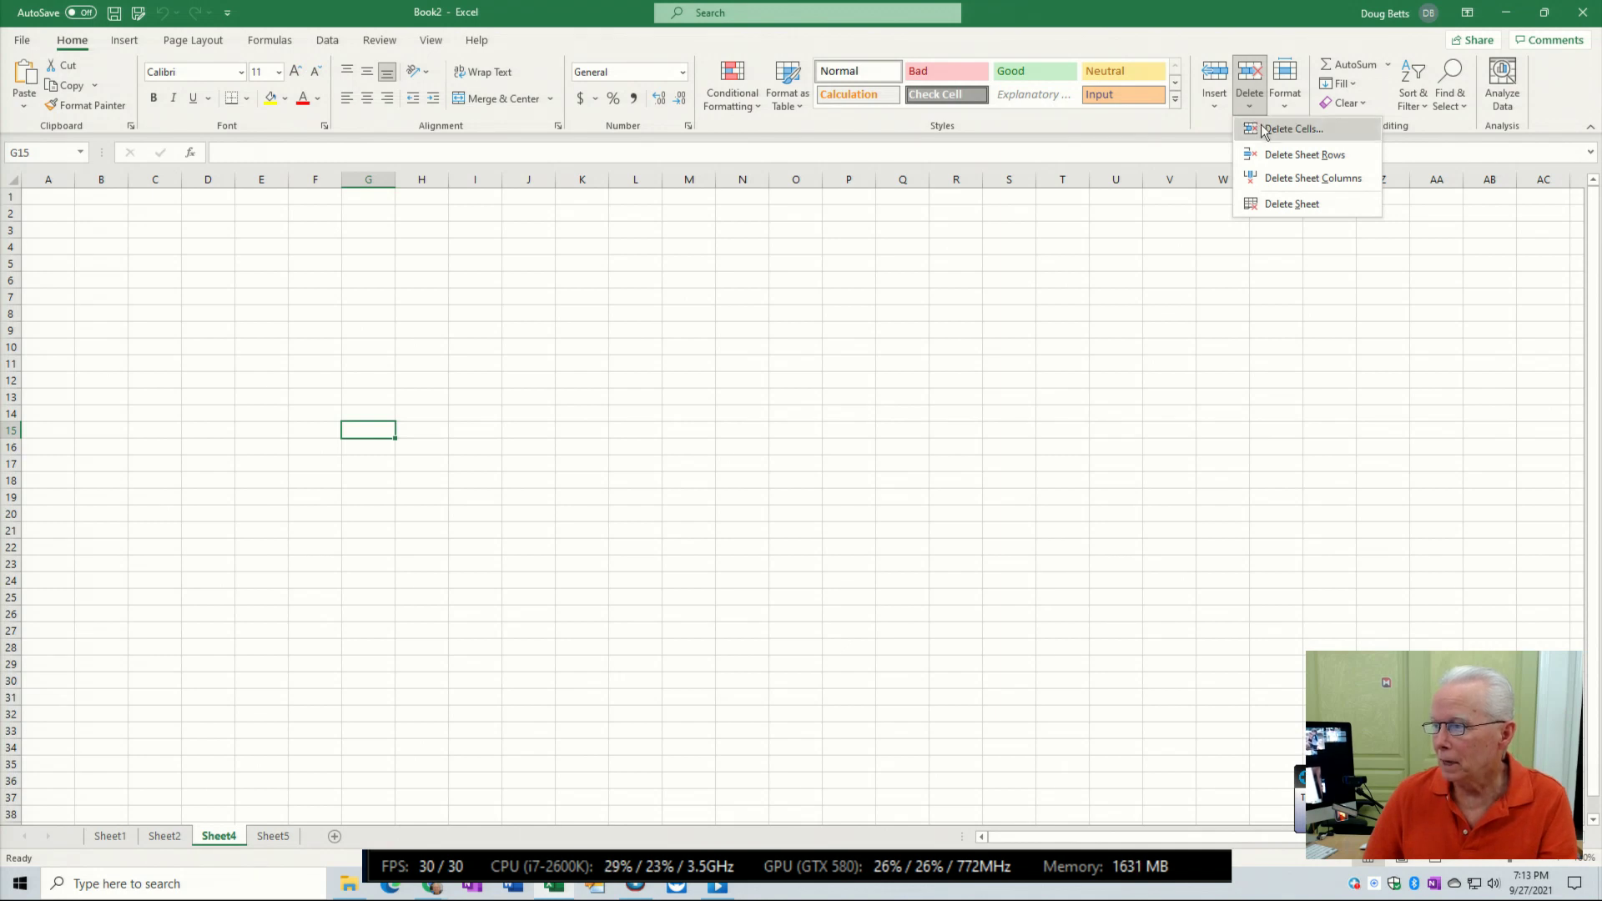
{"action": "left_click", "coordinate": [1289, 208]}
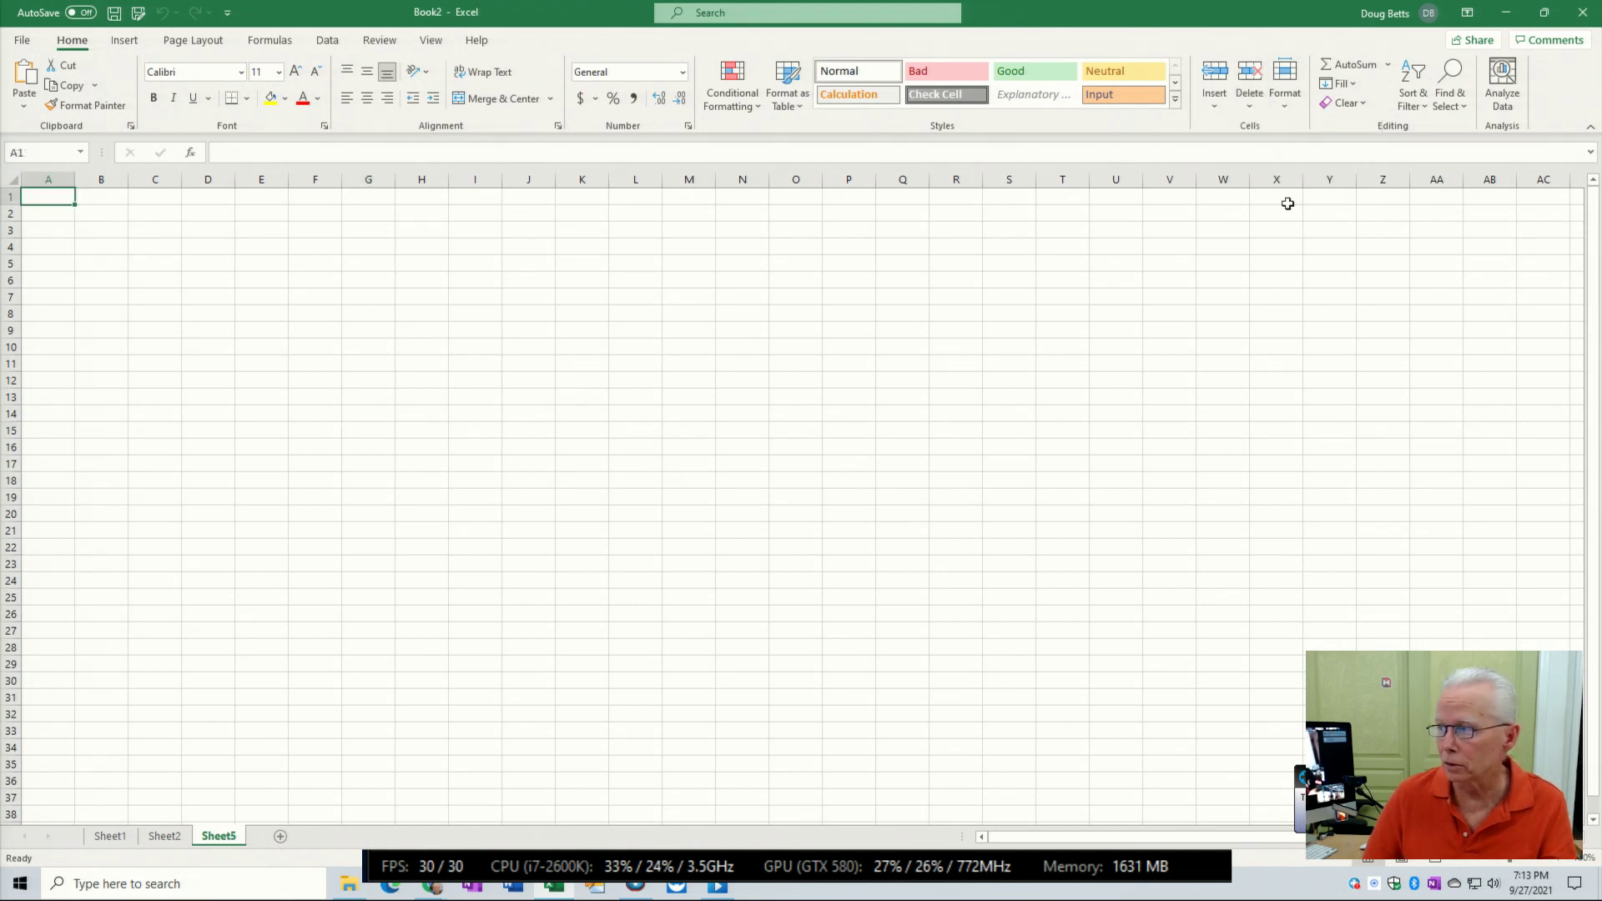
{"action": "left_click", "coordinate": [1285, 107]}
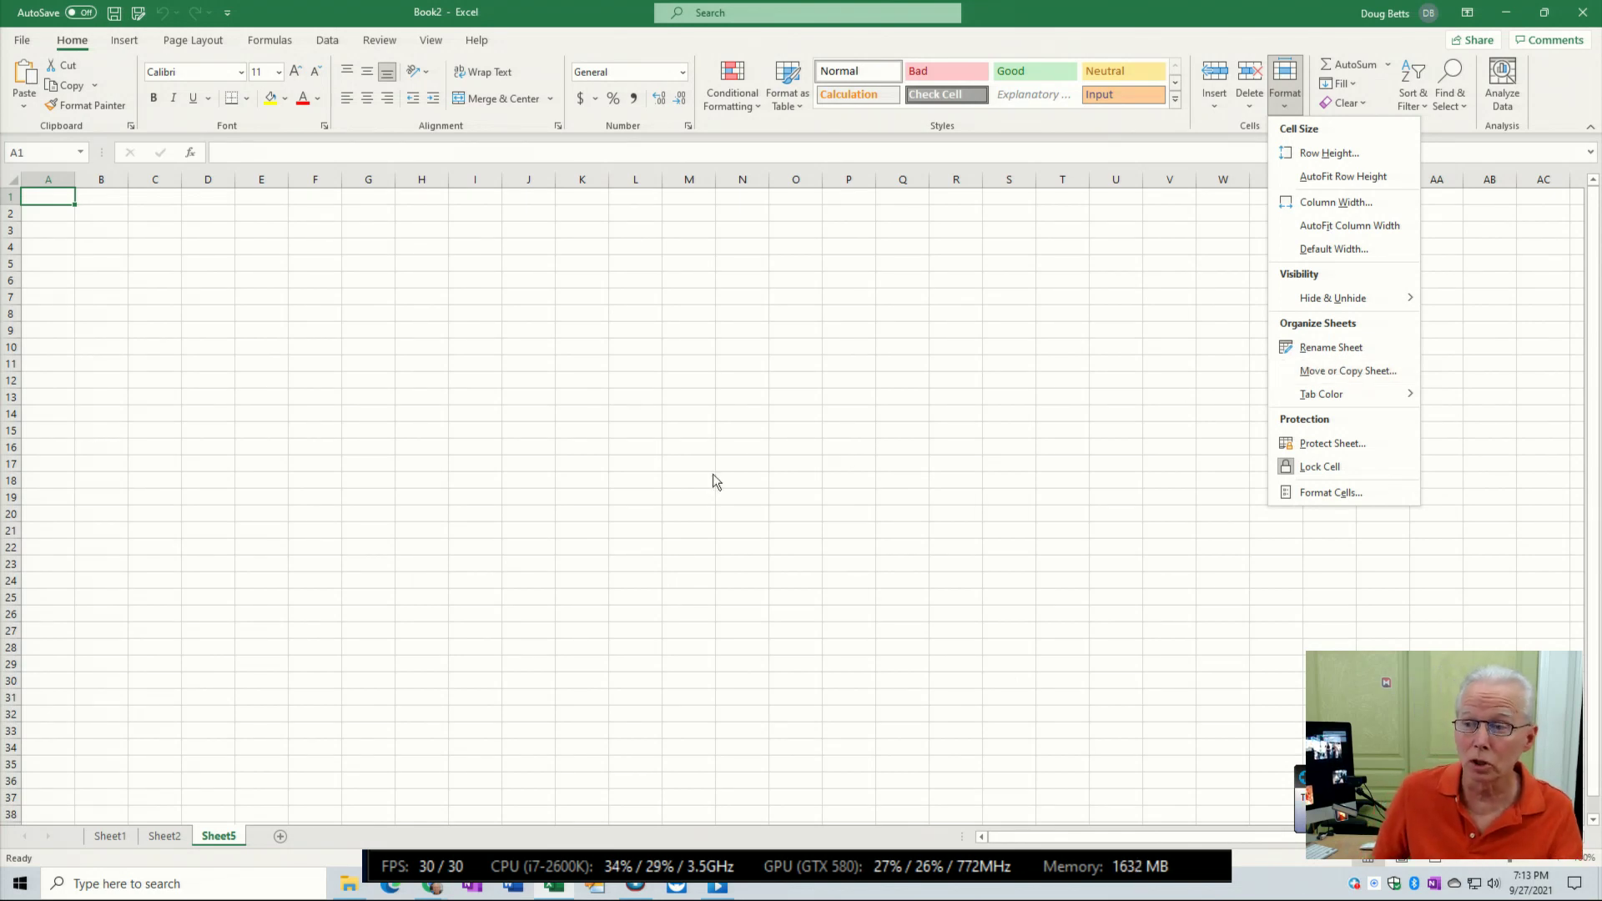
{"action": "left_click", "coordinate": [597, 502]}
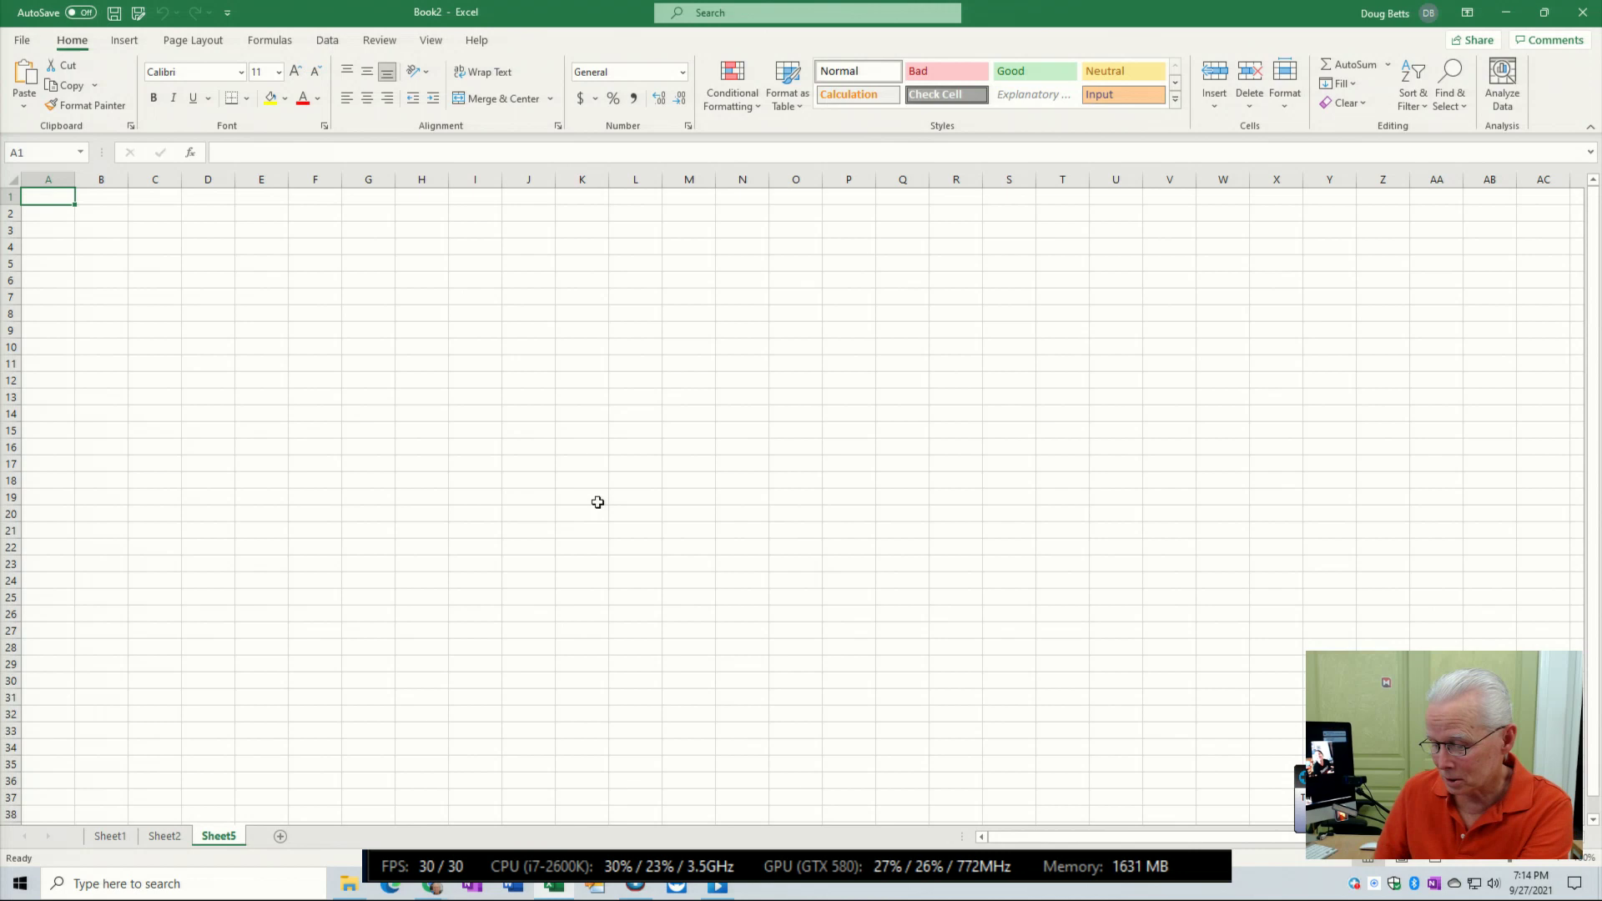
{"action": "key", "text": "alt+Tab"}
{"action": "key", "text": "alt+Tab"}
{"action": "key", "text": "alt+Tab"}
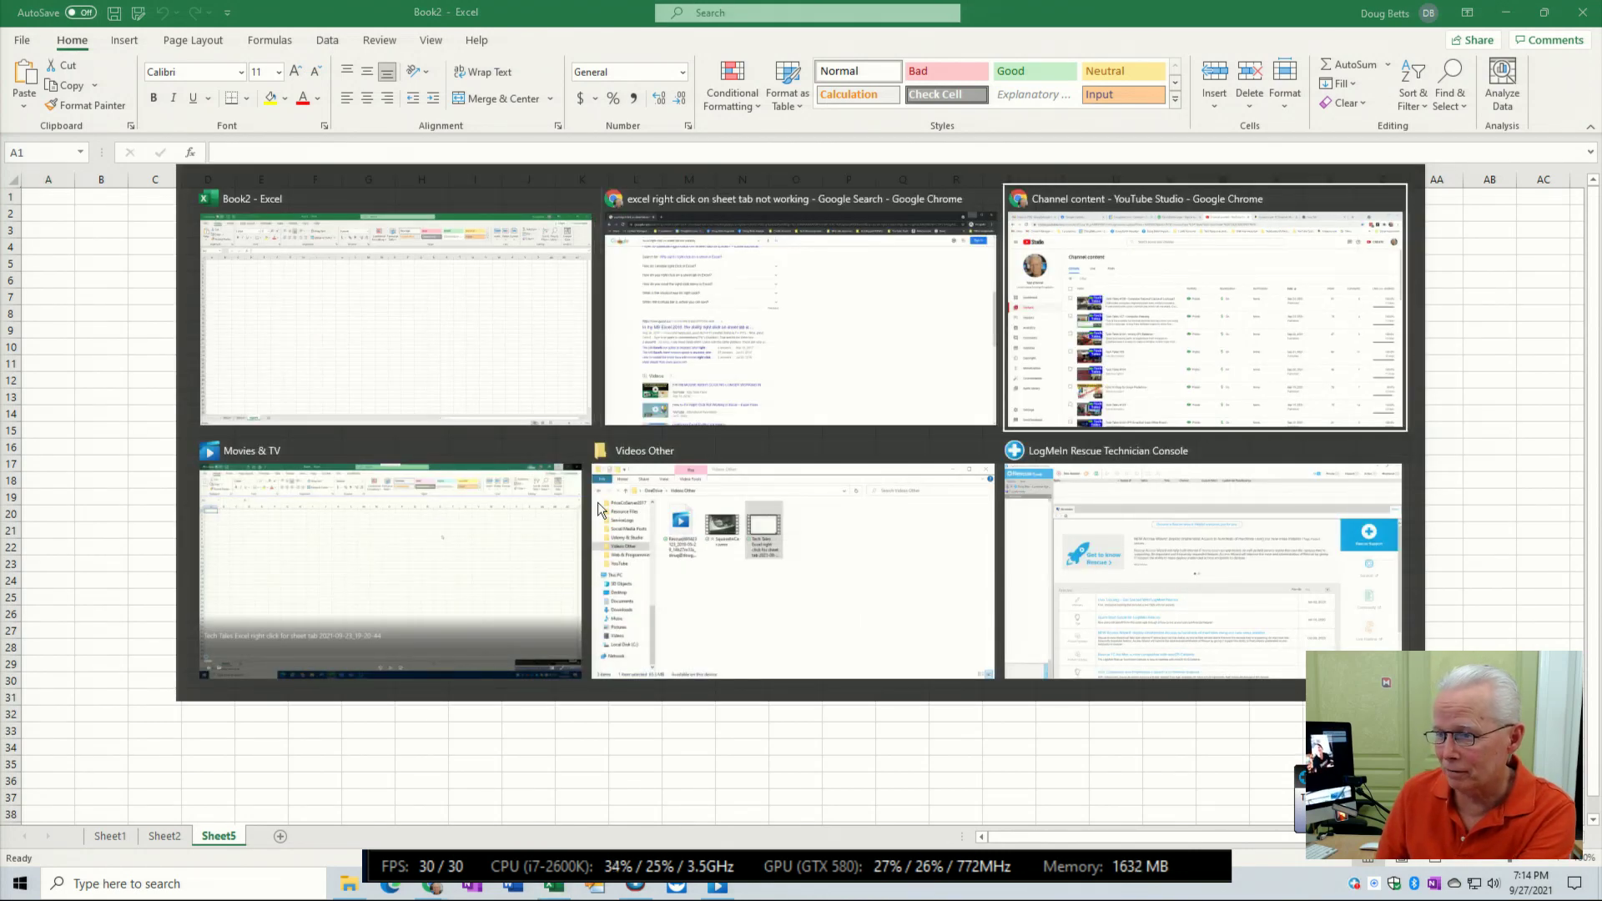
{"action": "left_click", "coordinate": [518, 572]}
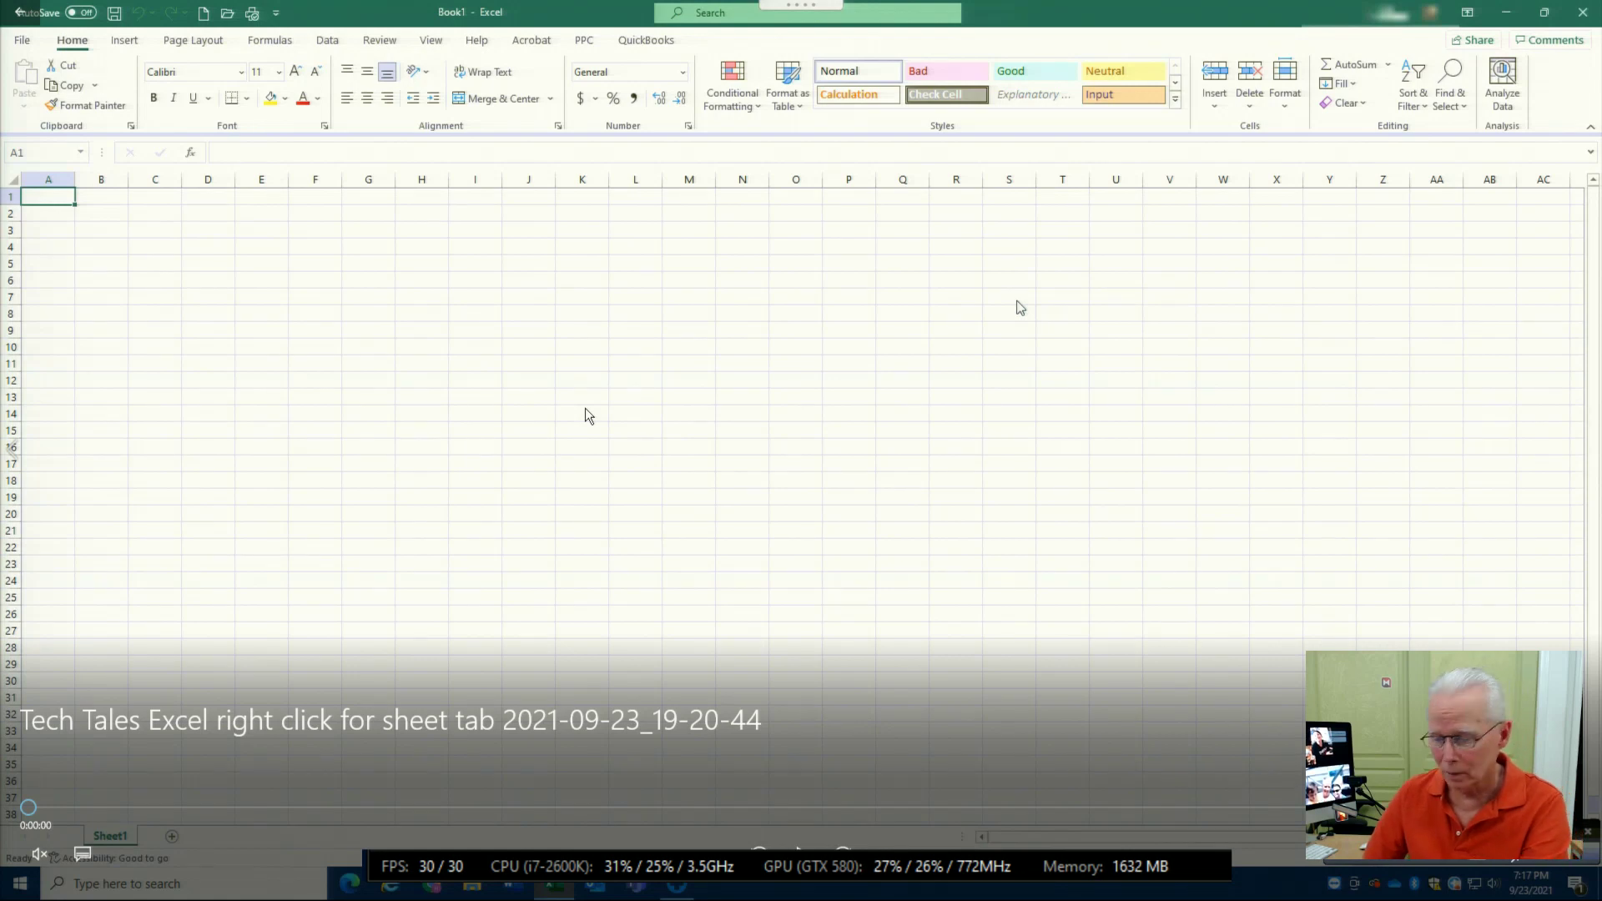
{"action": "key", "text": "alt+Tab"}
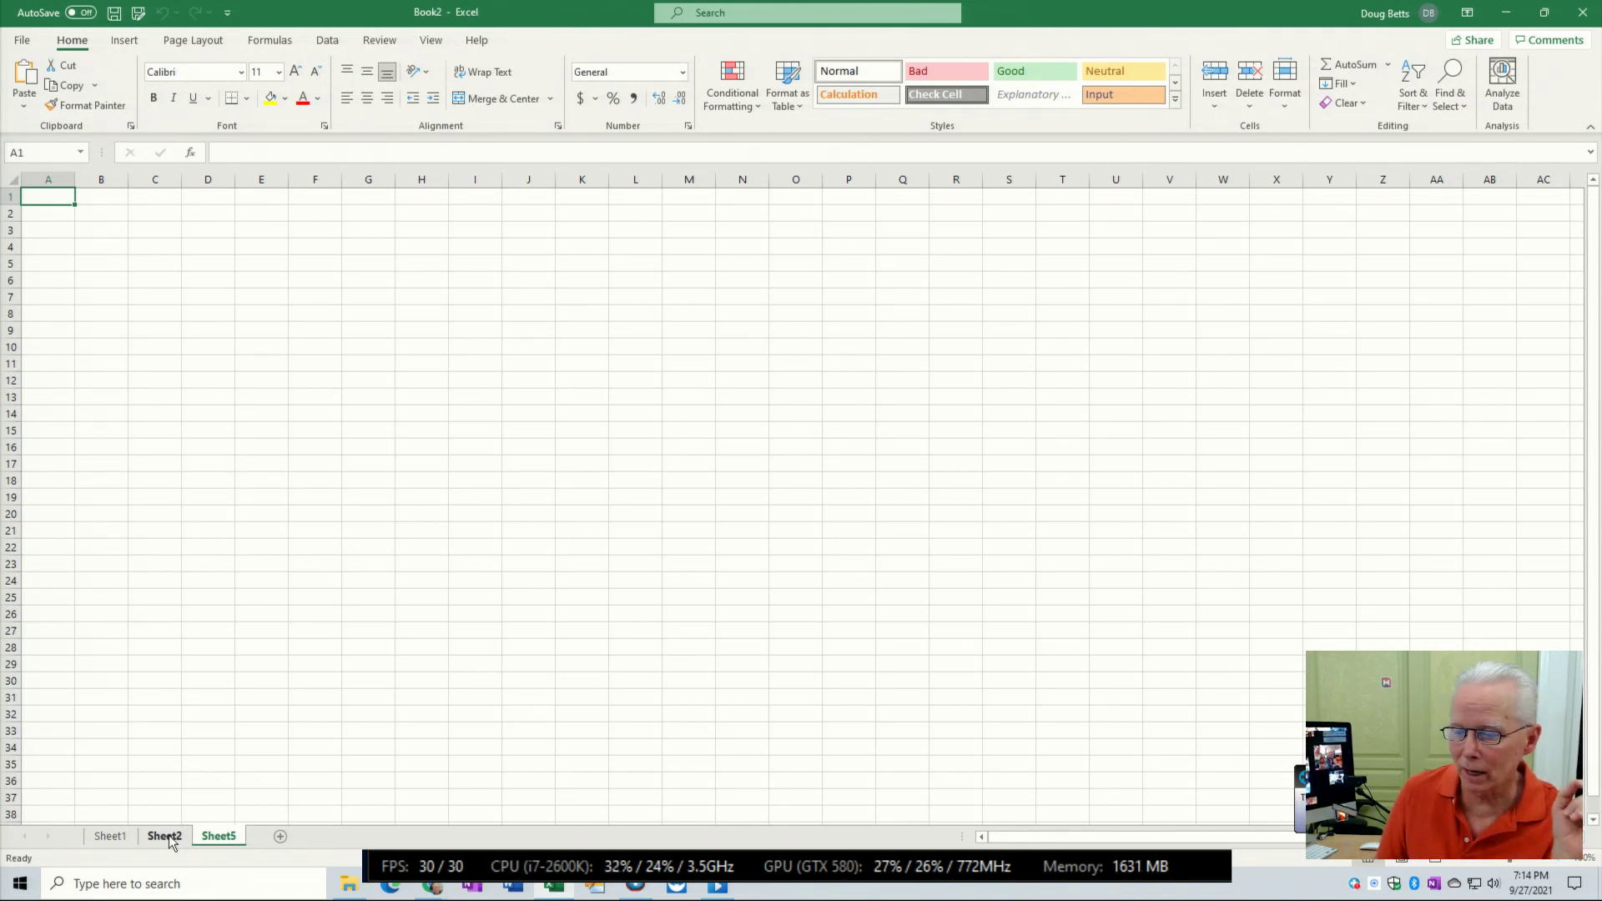
Step: Select Sheet2 and dismiss its tab menu, then switch to the Movies & TV recording with Alt+Tab
{"action": "right_click", "coordinate": [169, 840]}
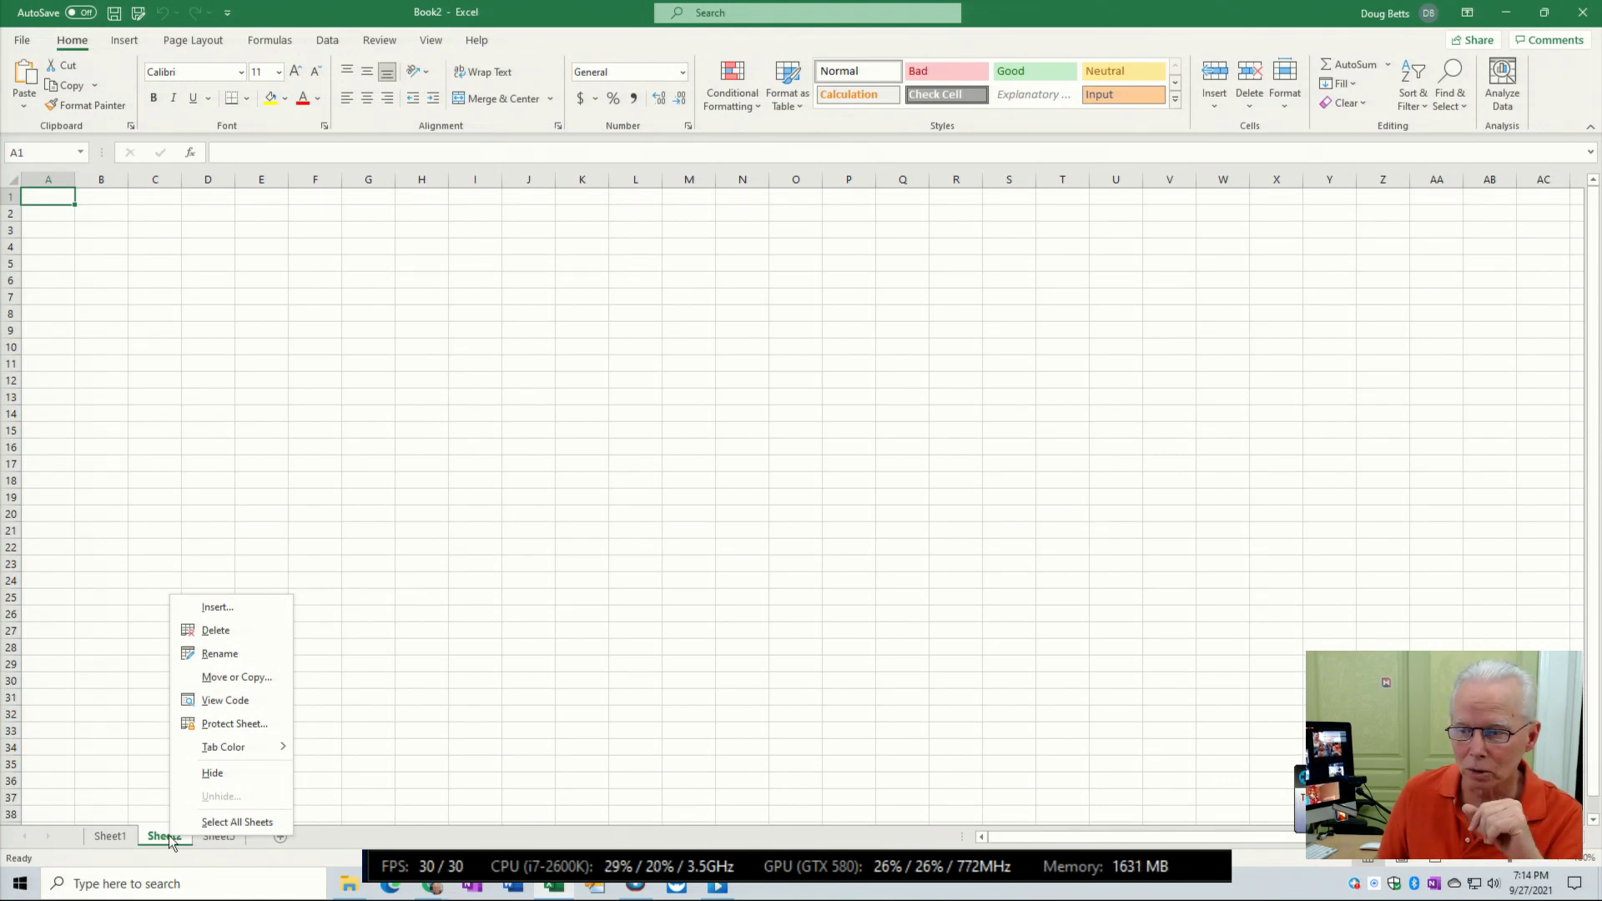
{"action": "left_click", "coordinate": [544, 764]}
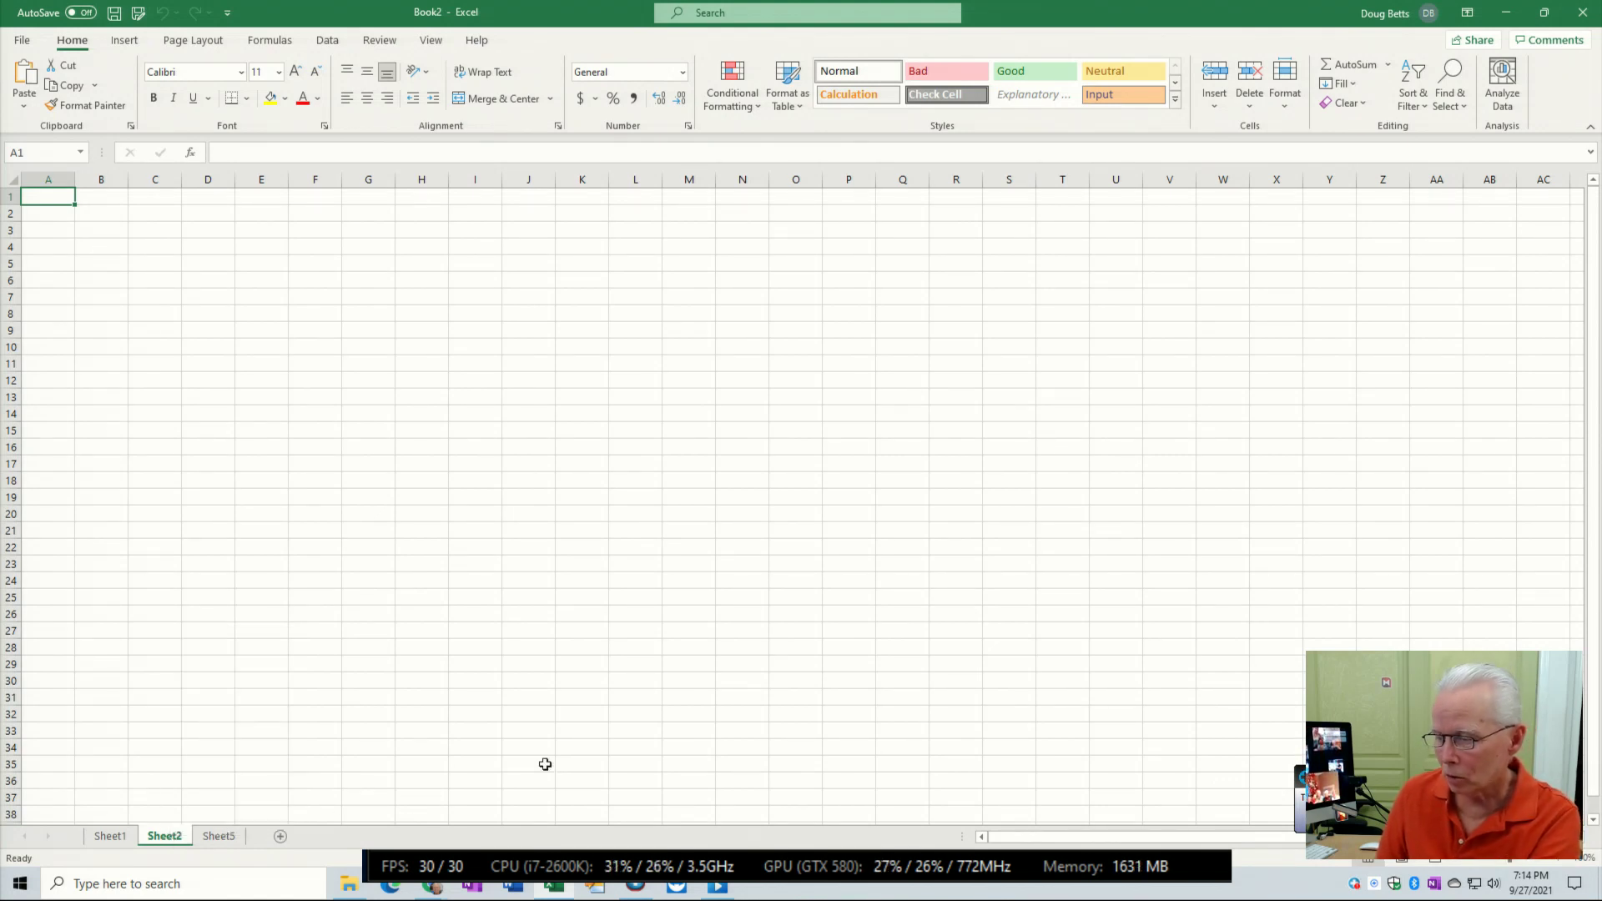
{"action": "key", "text": "alt+Tab"}
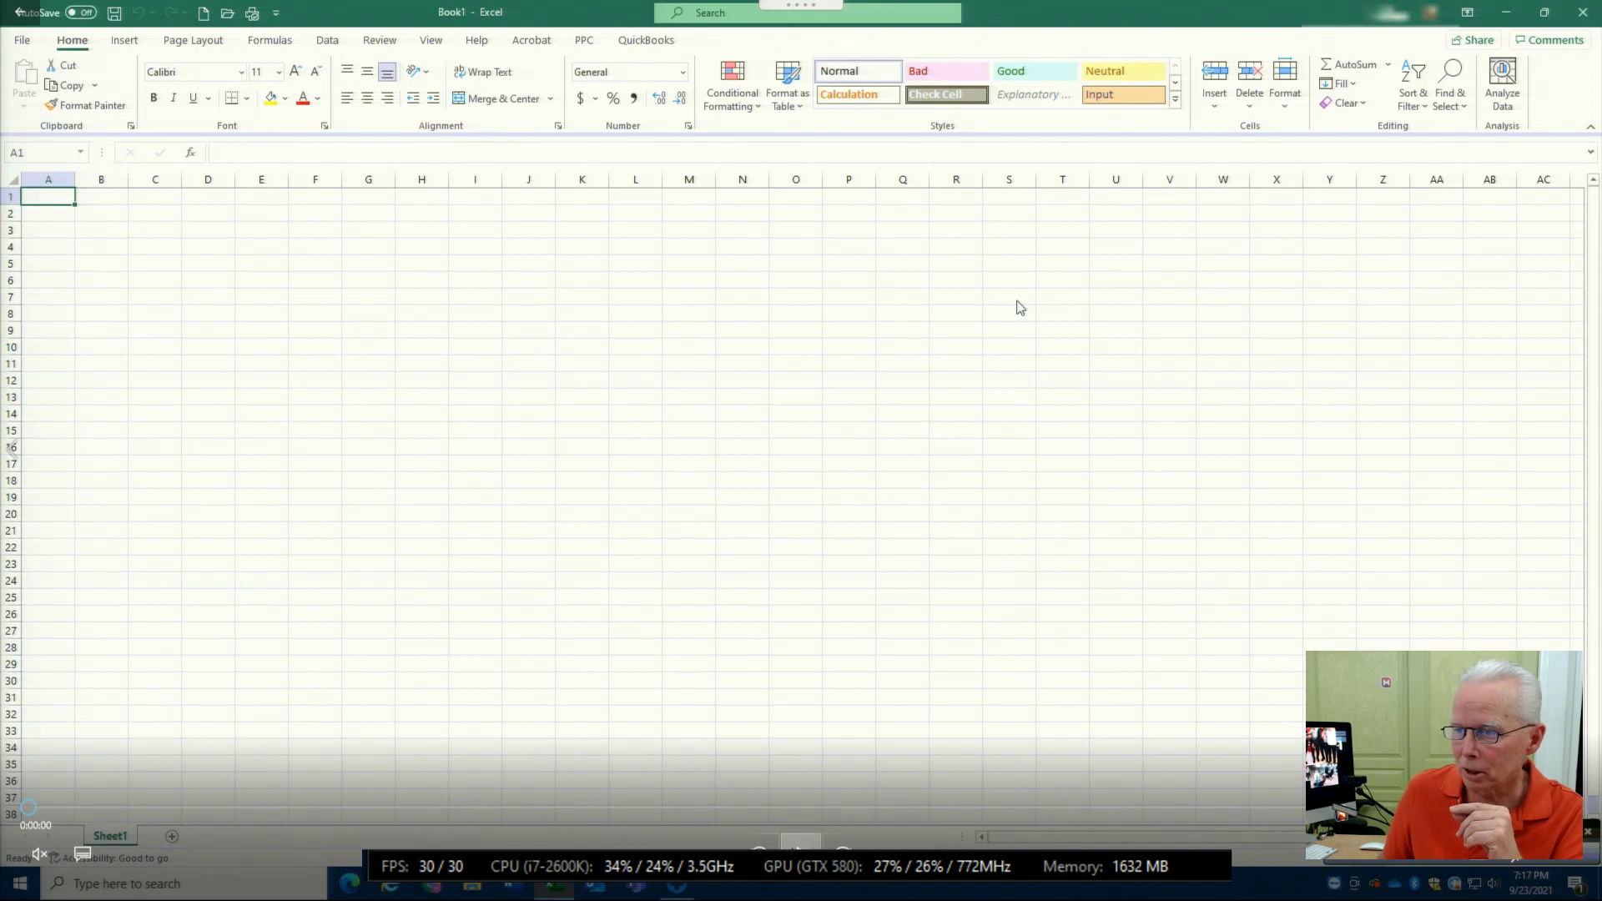
Step: Play the demo, add Sheet2, Sheet3 and Sheet4 to Book1, and select Sheet2
{"action": "left_click", "coordinate": [799, 847]}
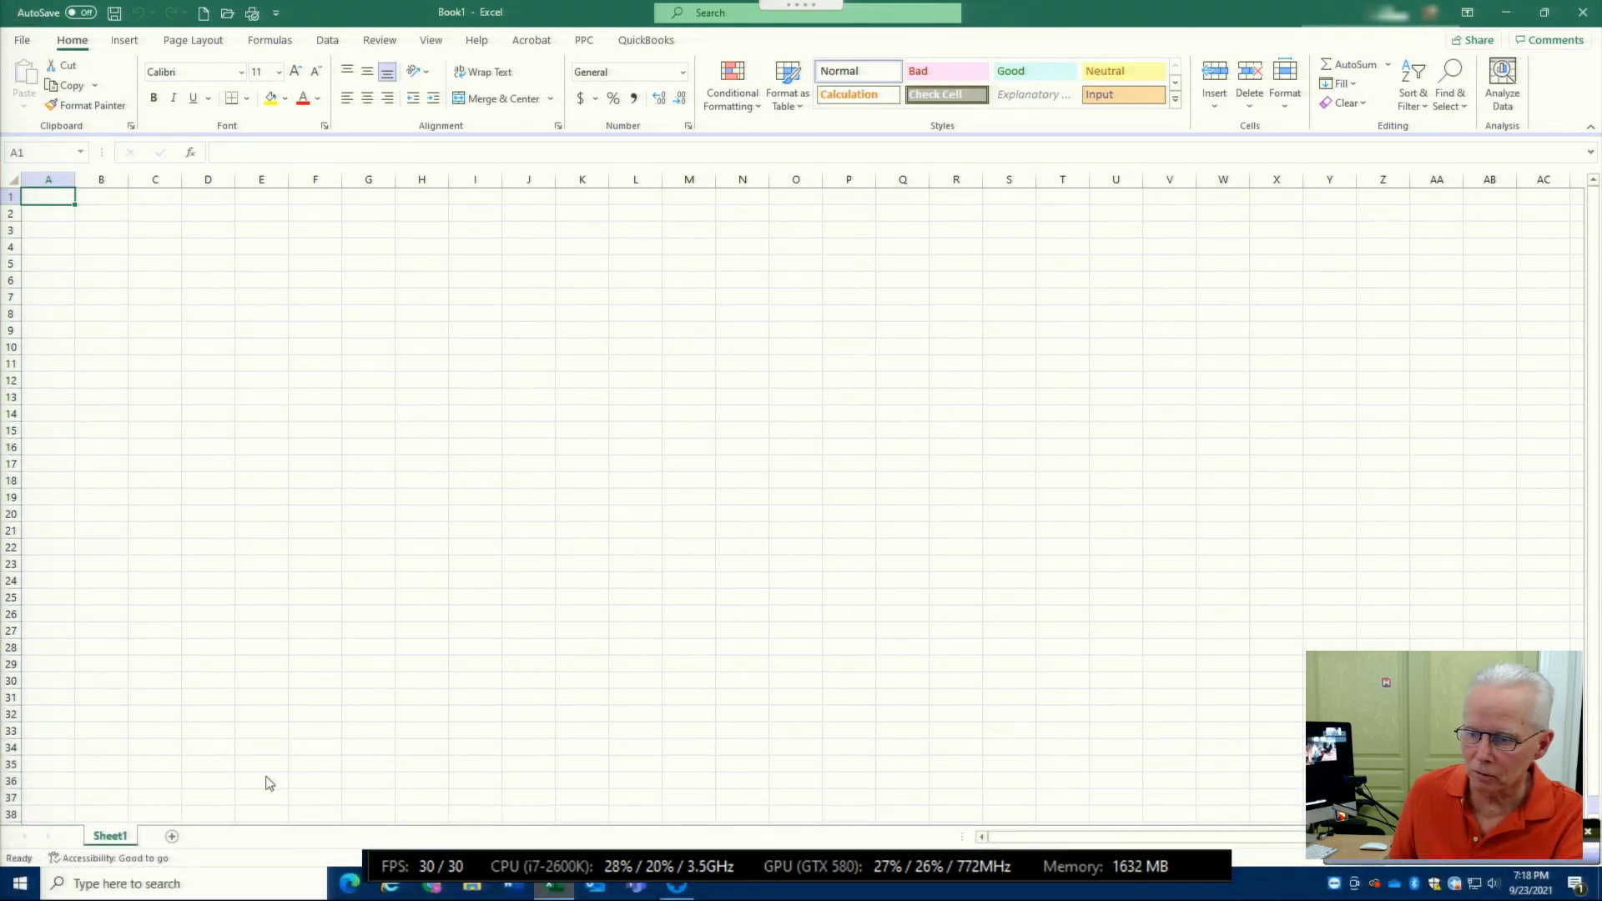
{"action": "left_click", "coordinate": [172, 837]}
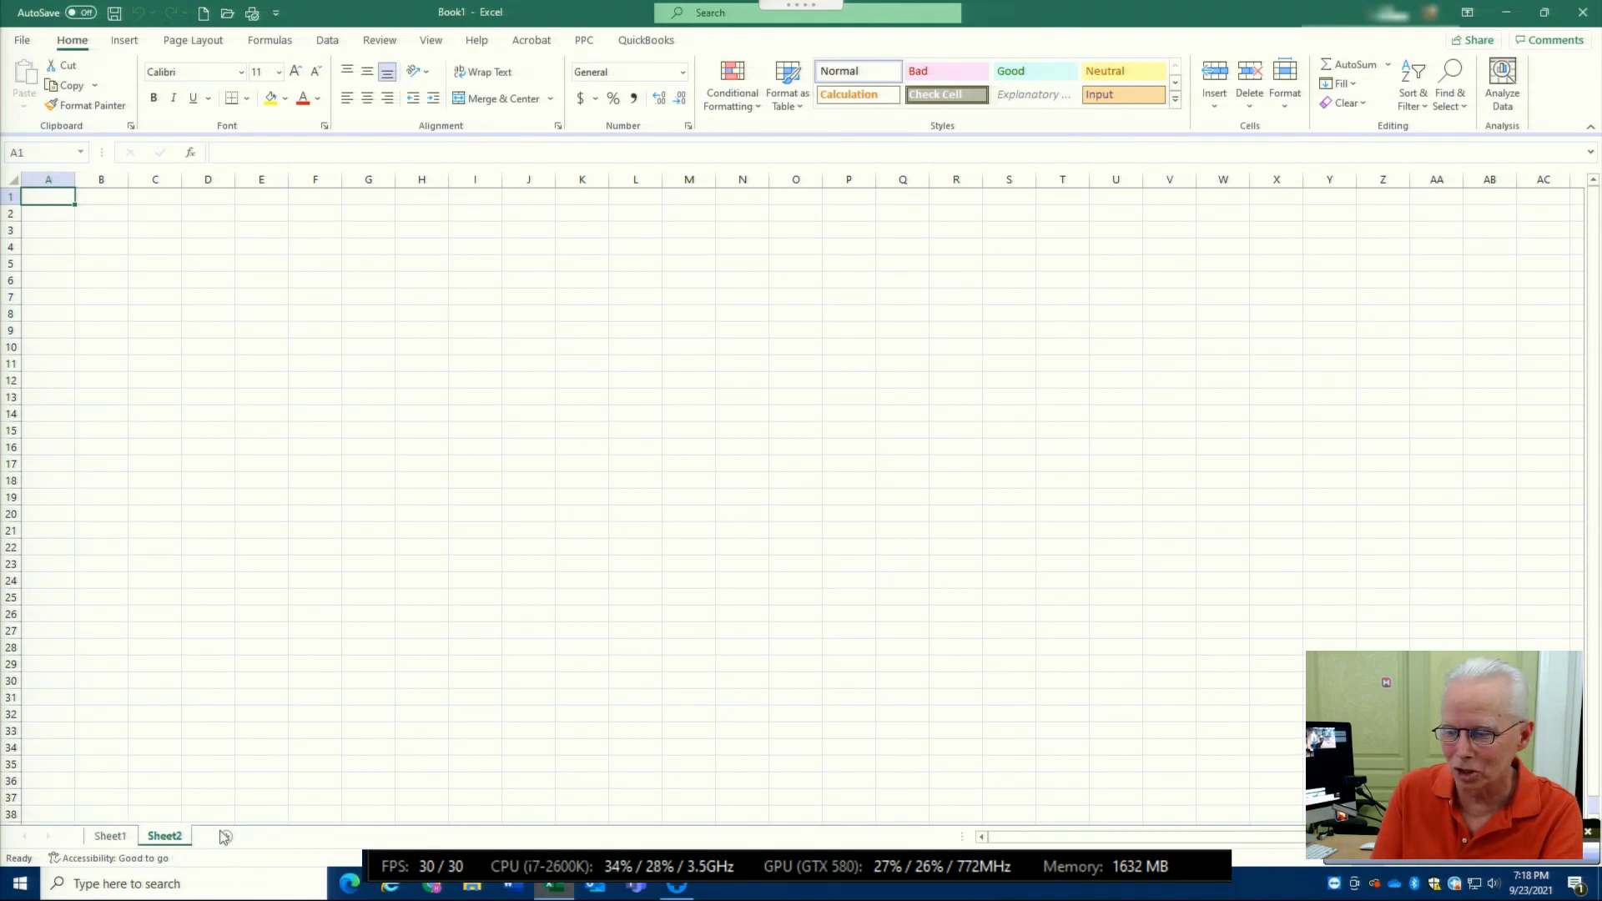
{"action": "left_click", "coordinate": [227, 837]}
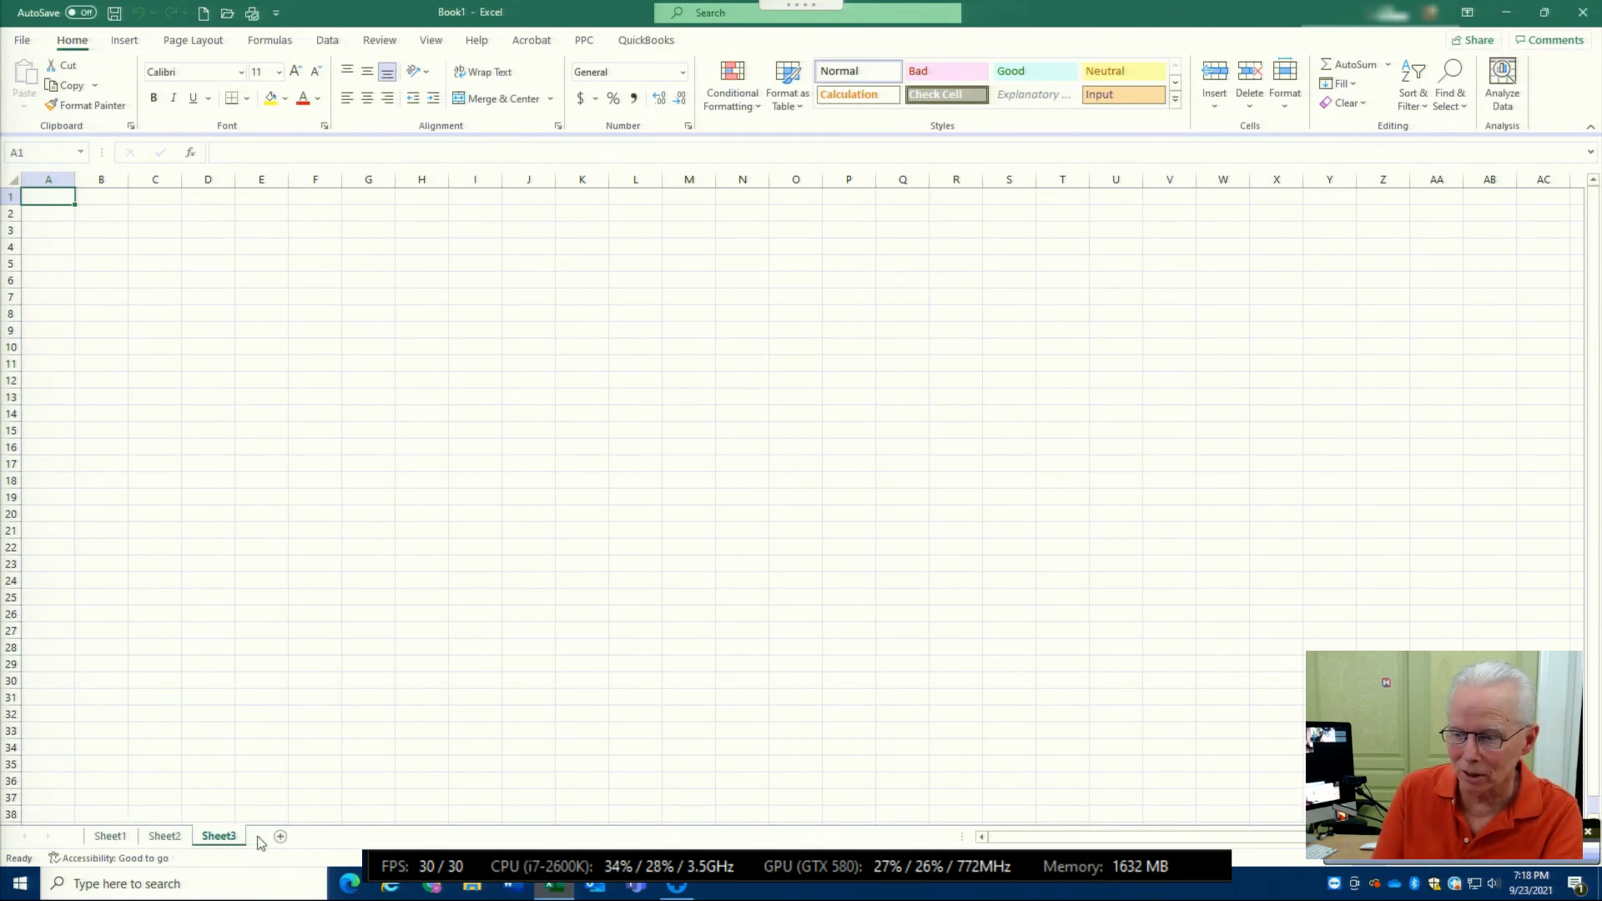
{"action": "left_click", "coordinate": [282, 837]}
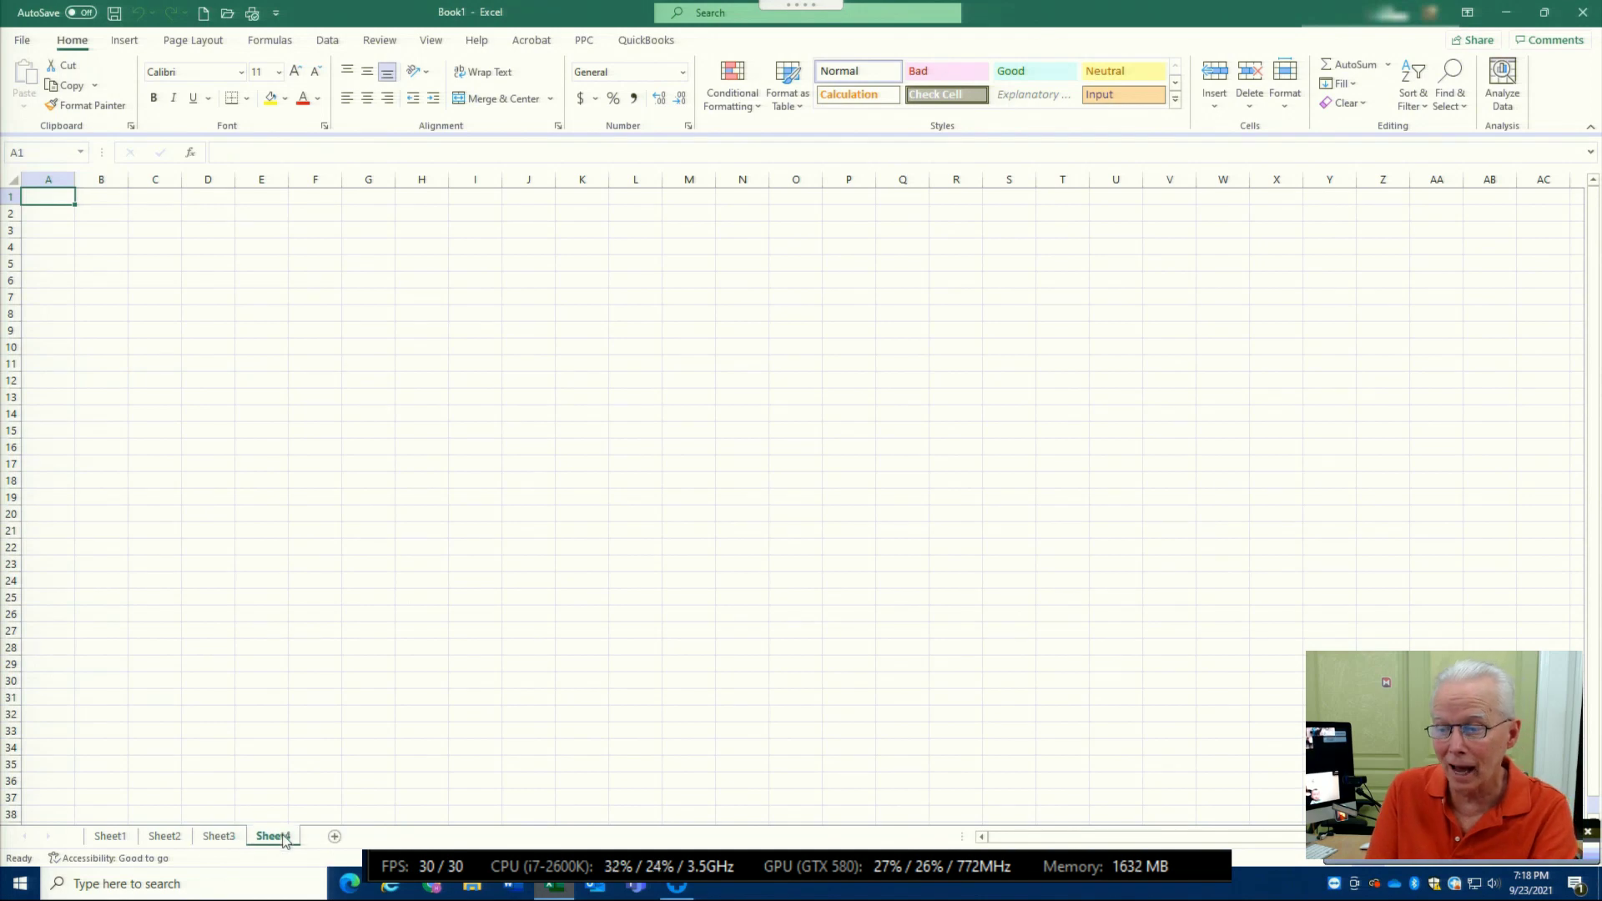
{"action": "left_click", "coordinate": [167, 841]}
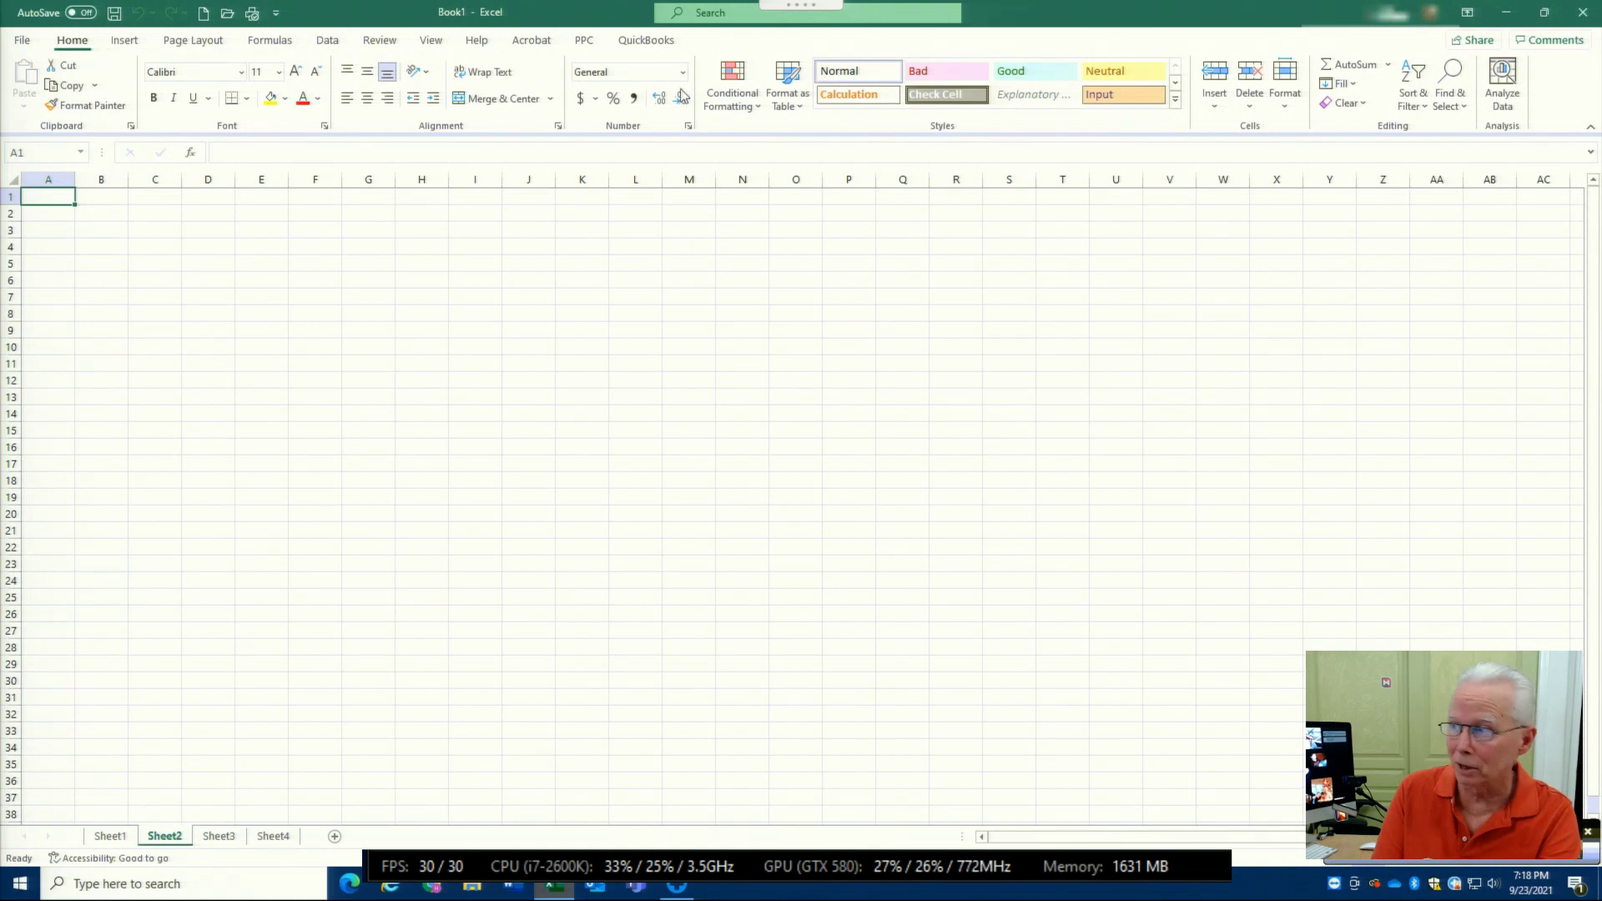
Step: Delete Sheet2 via Home > Delete > Delete Sheet, then open the Delete and Format menus
{"action": "left_click", "coordinate": [1249, 106]}
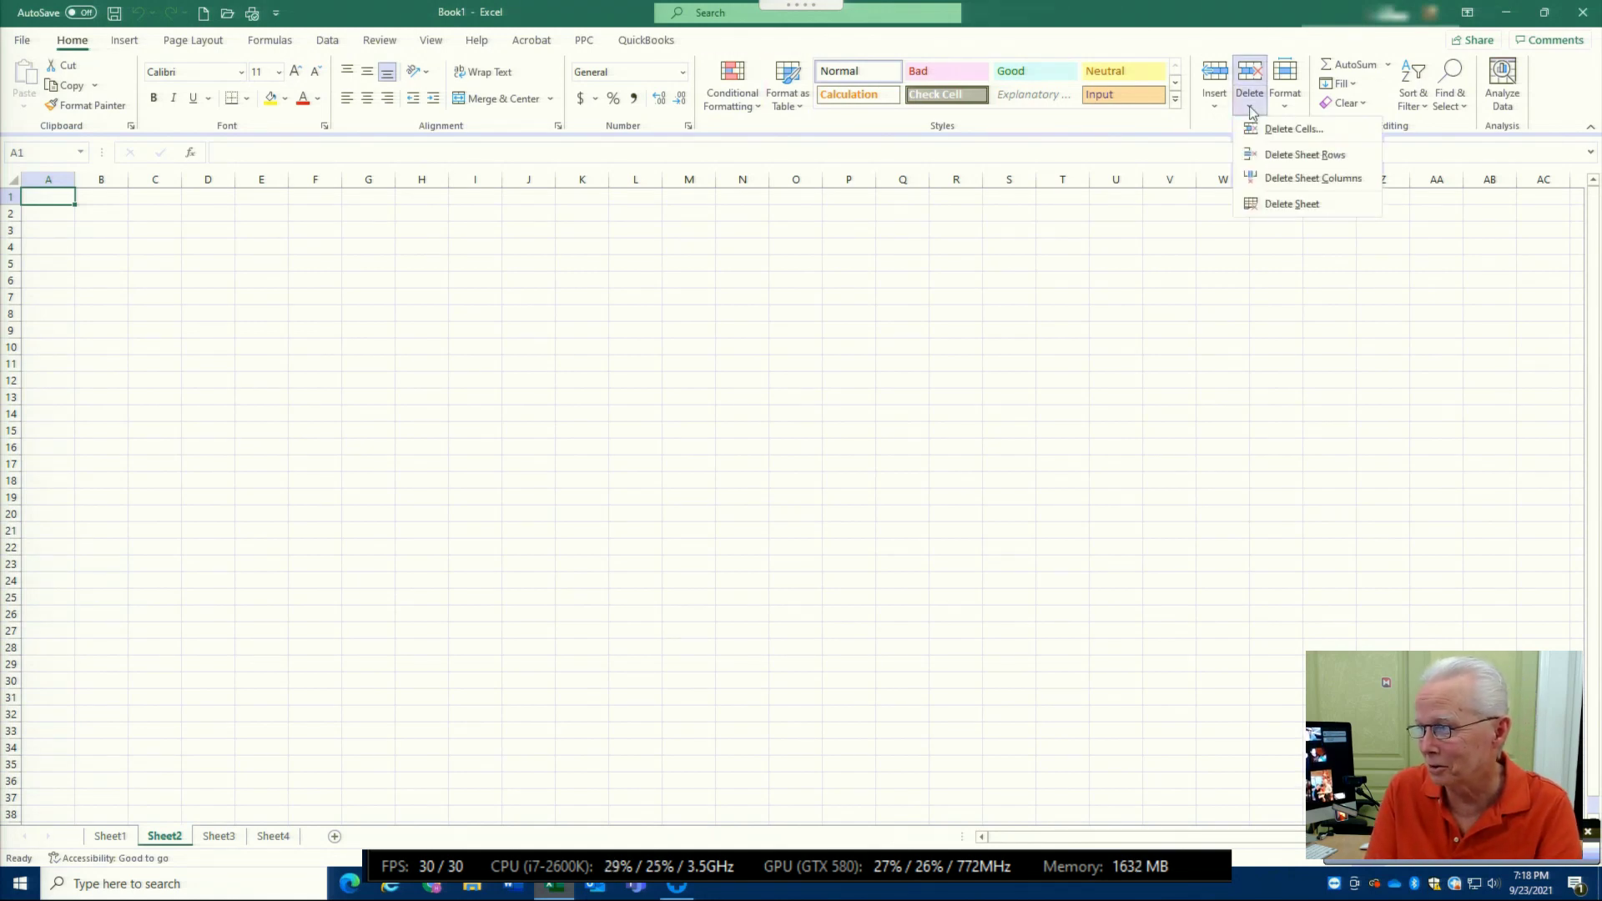
{"action": "left_click", "coordinate": [1275, 205]}
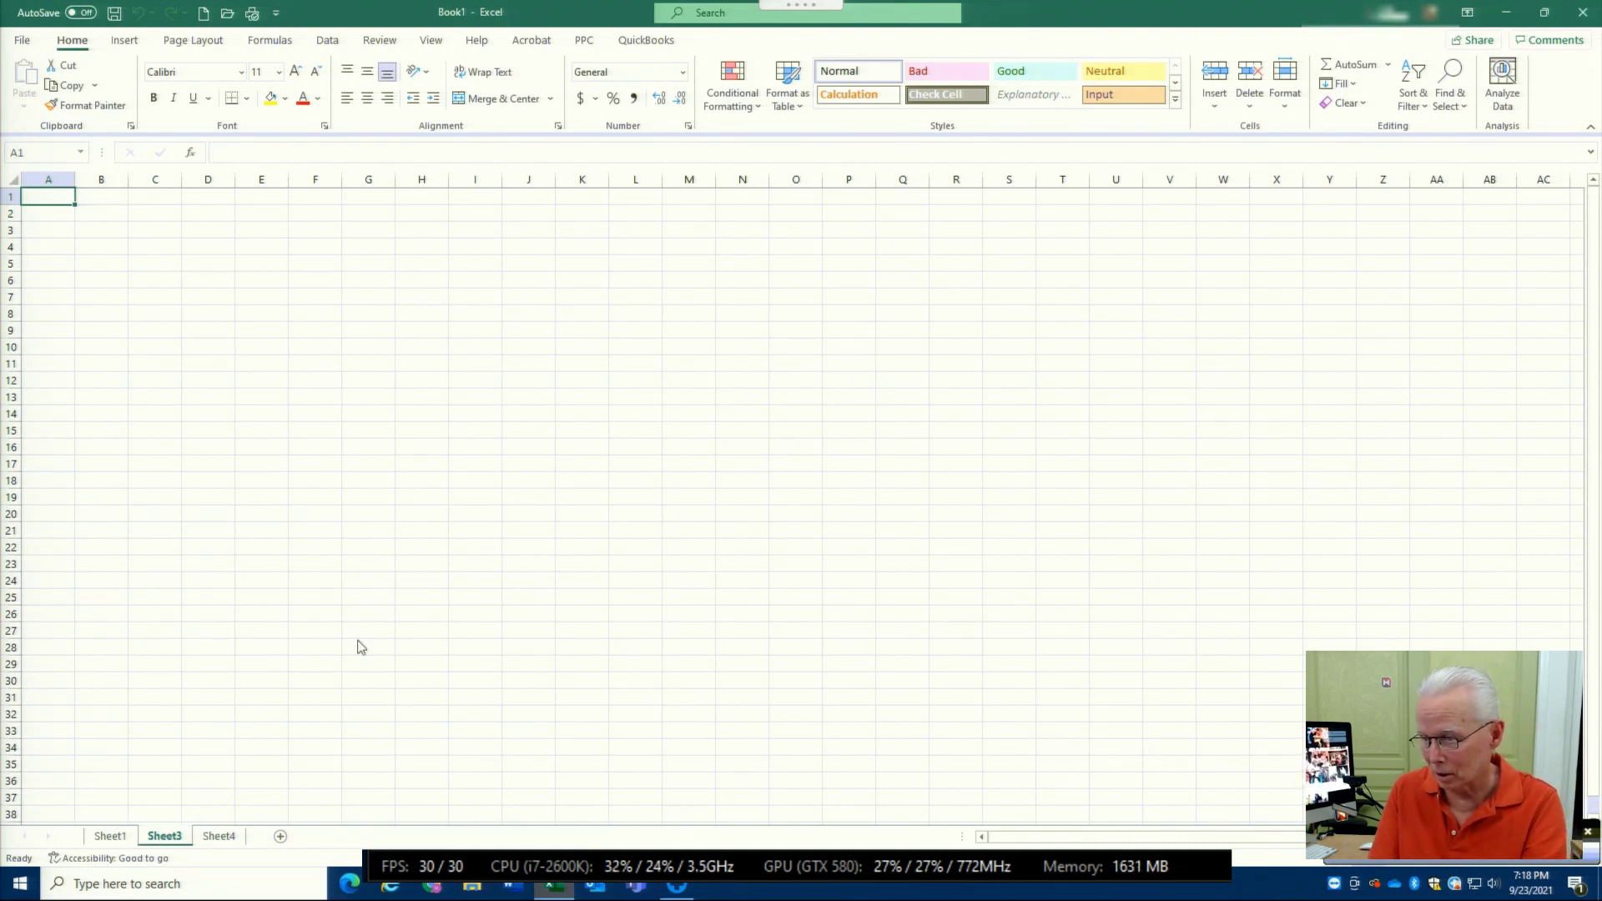
{"action": "left_click", "coordinate": [1251, 108]}
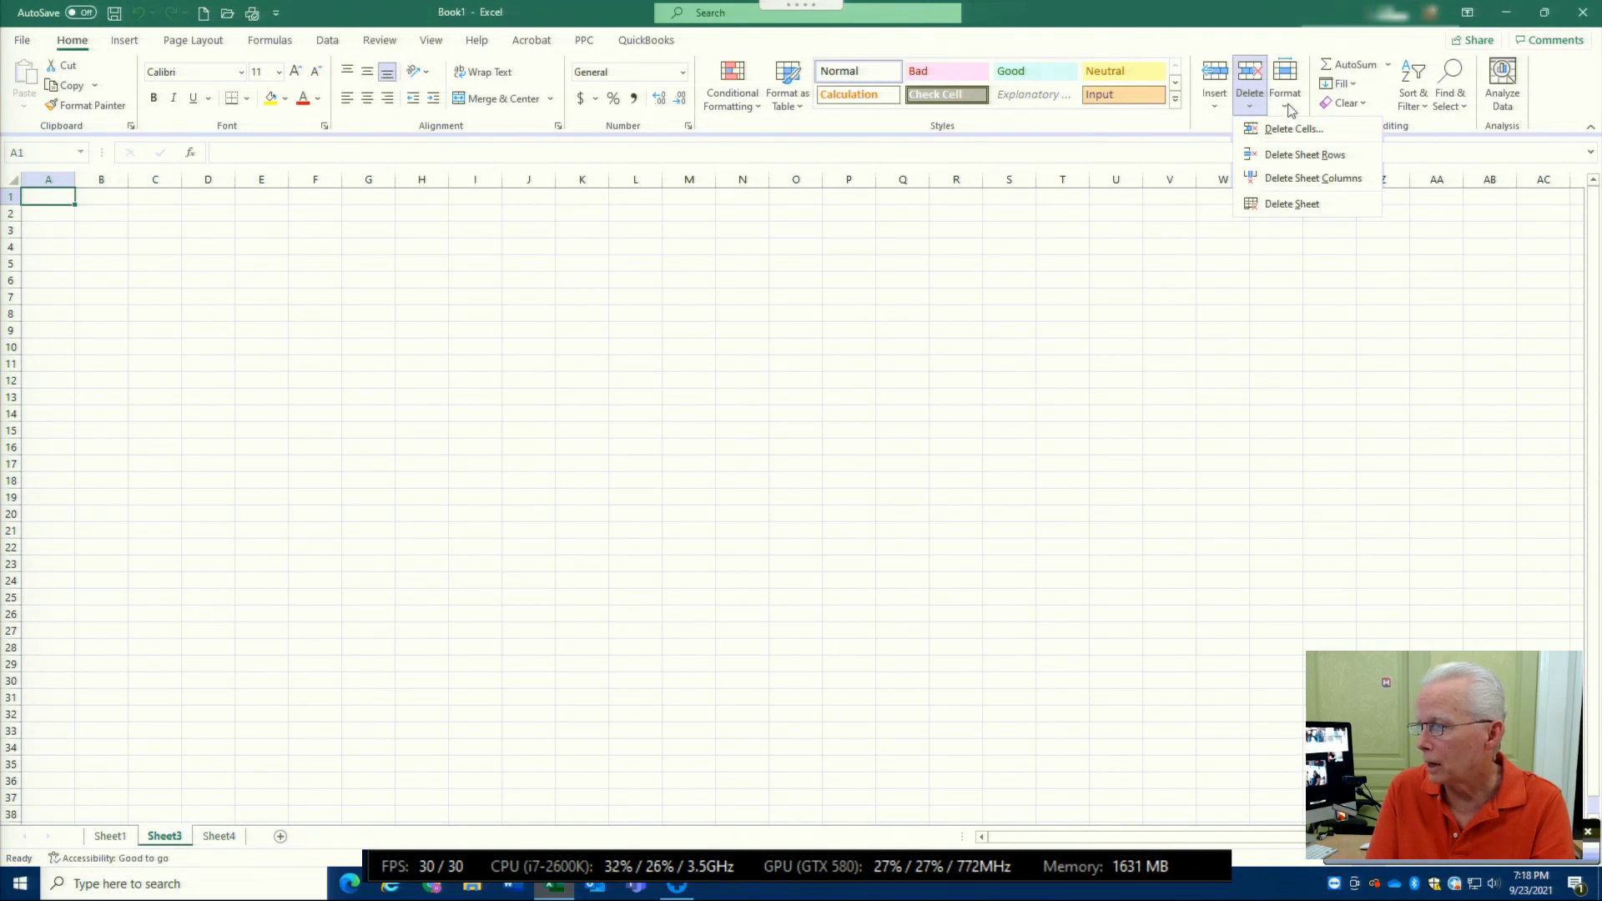
{"action": "left_click", "coordinate": [1290, 108]}
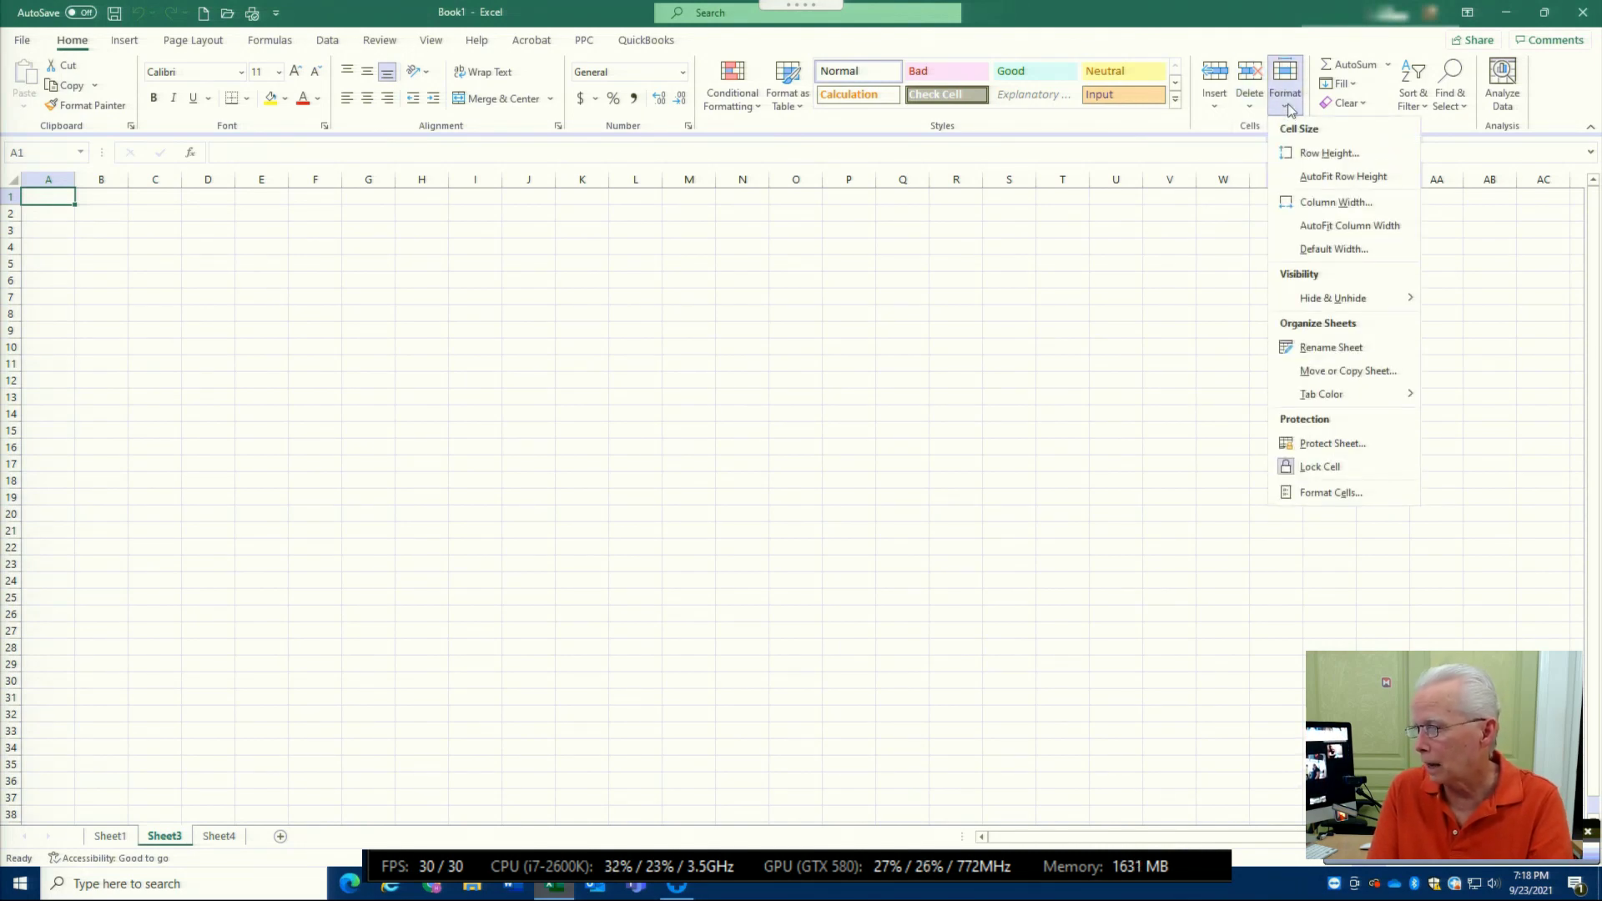